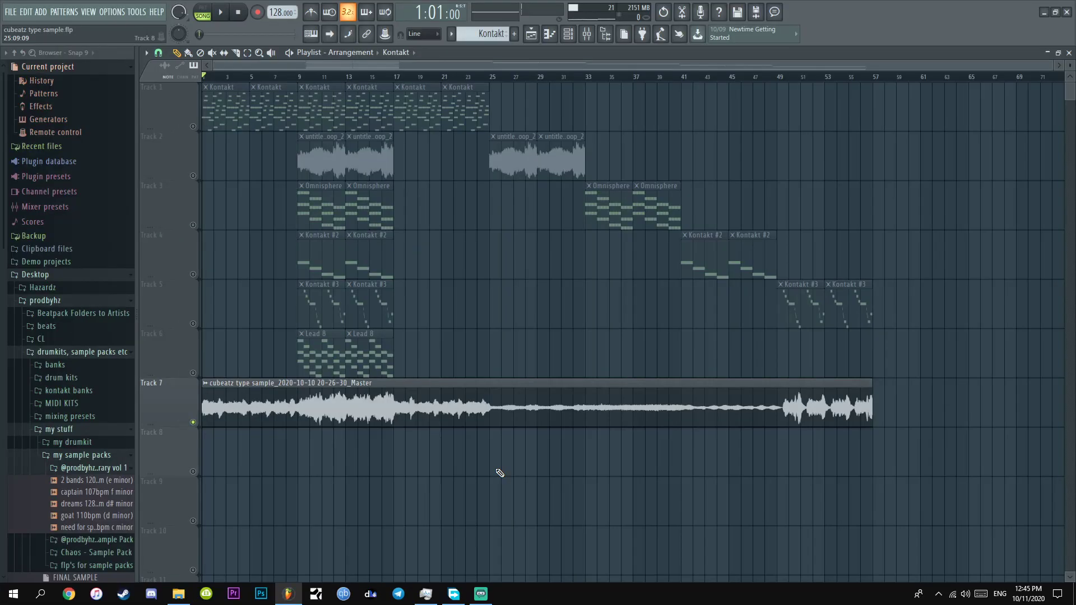
Open Track 1's Kontakt channel plugin window to display the DJANGO gypsy jazz guitar patch.
click(193, 127)
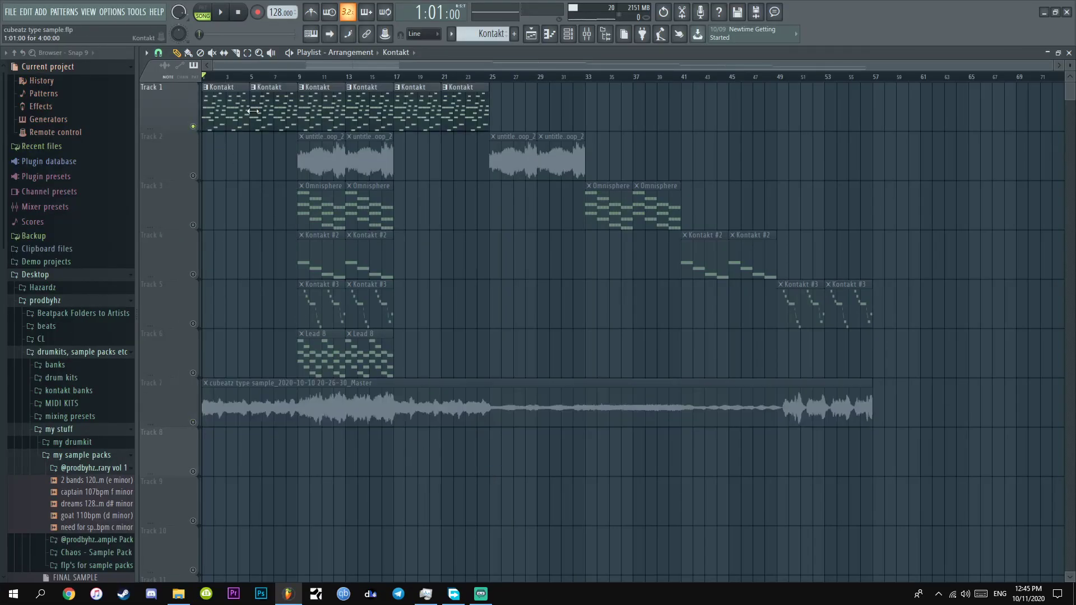
click(568, 34)
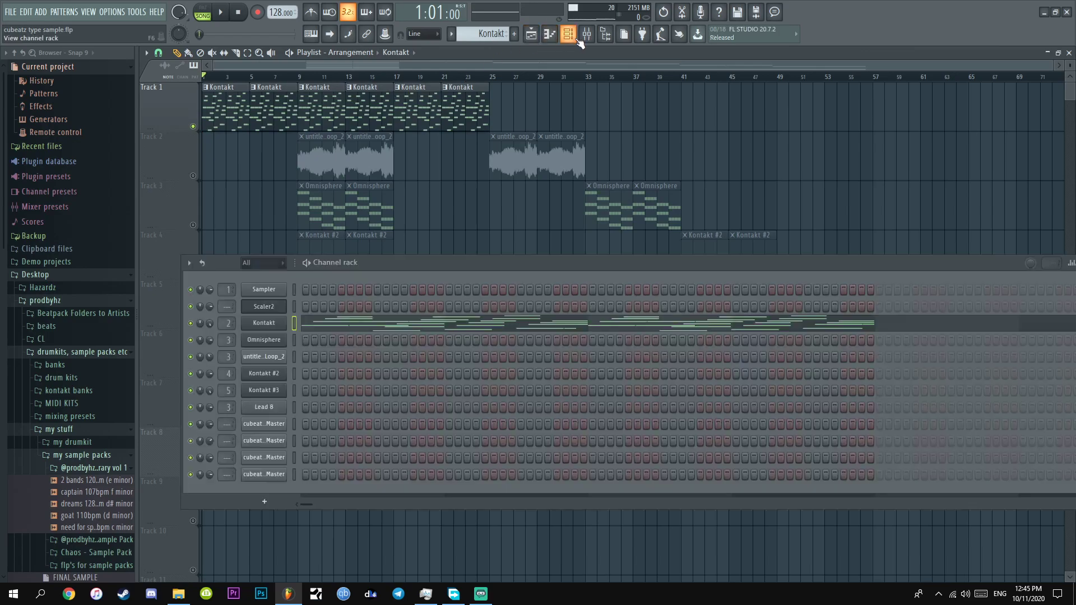
click(283, 324)
click(324, 206)
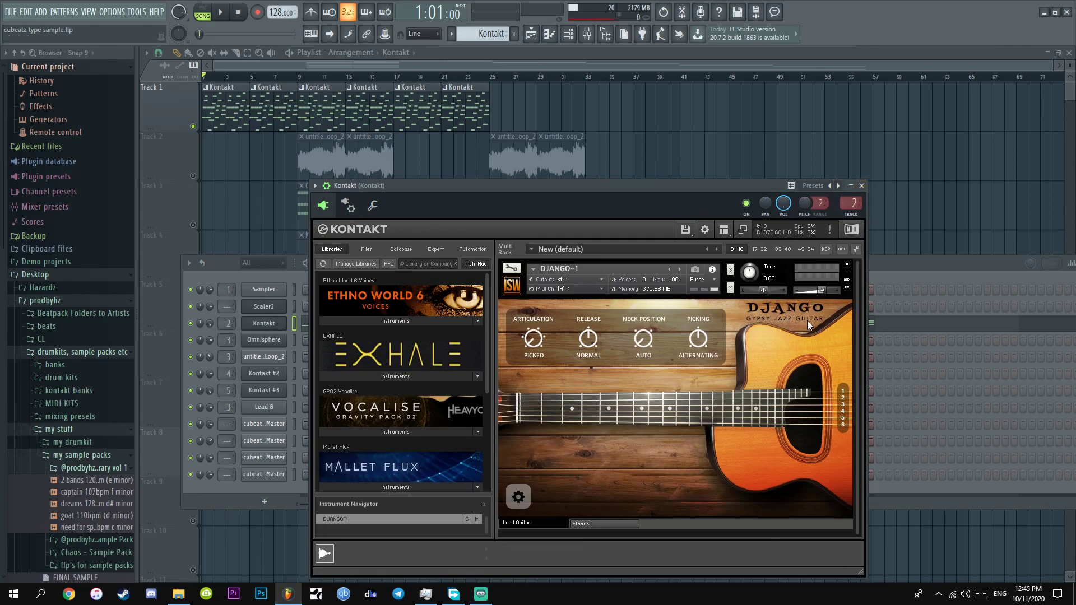
Open Scaler 2 and play the F minor progression, starting with the F min9 chord.
click(862, 186)
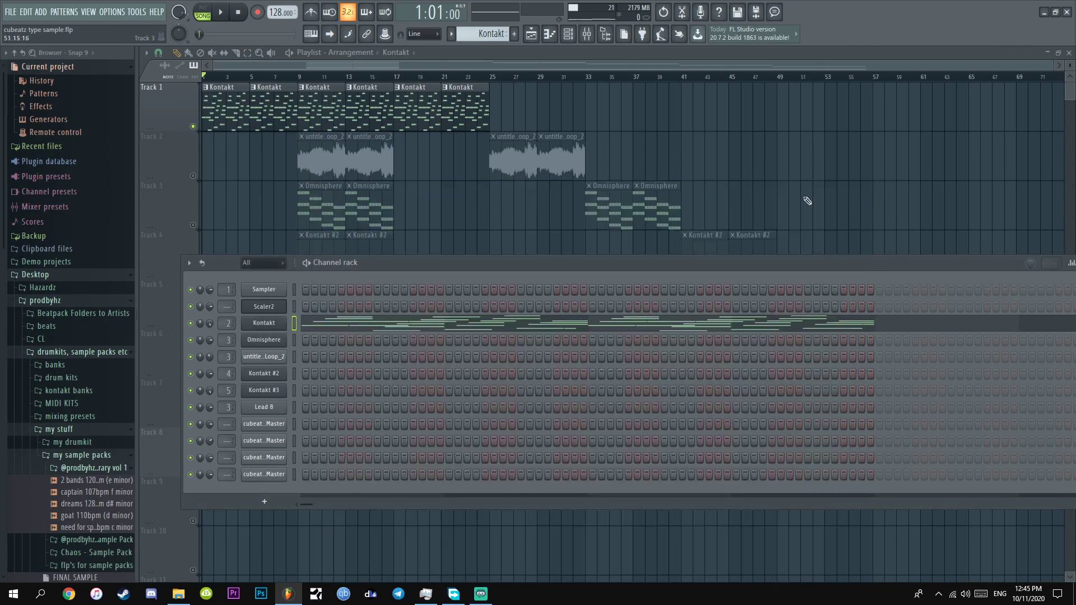
click(264, 307)
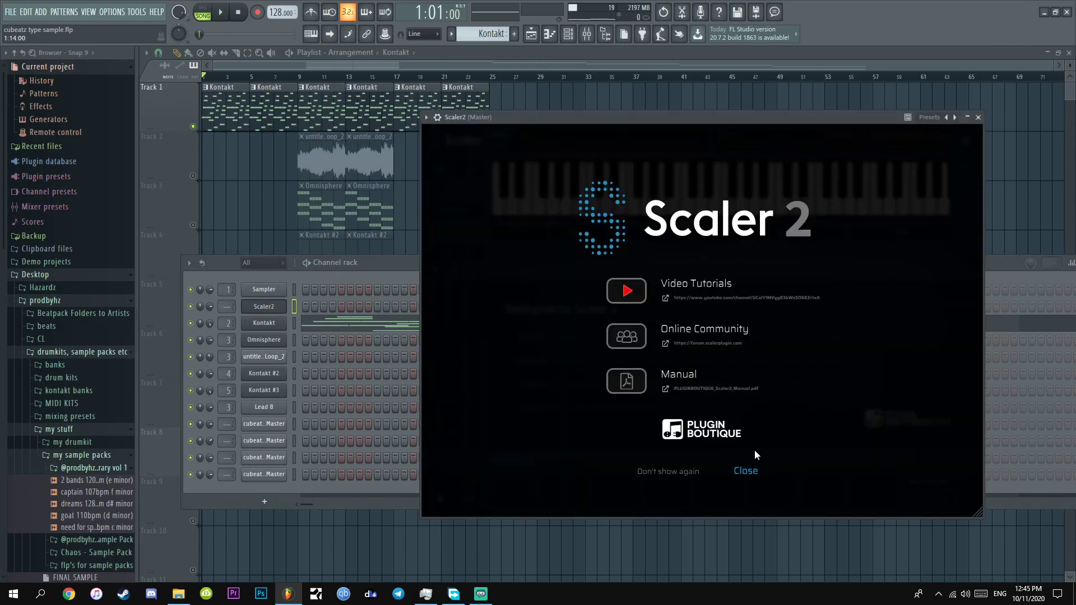
click(744, 471)
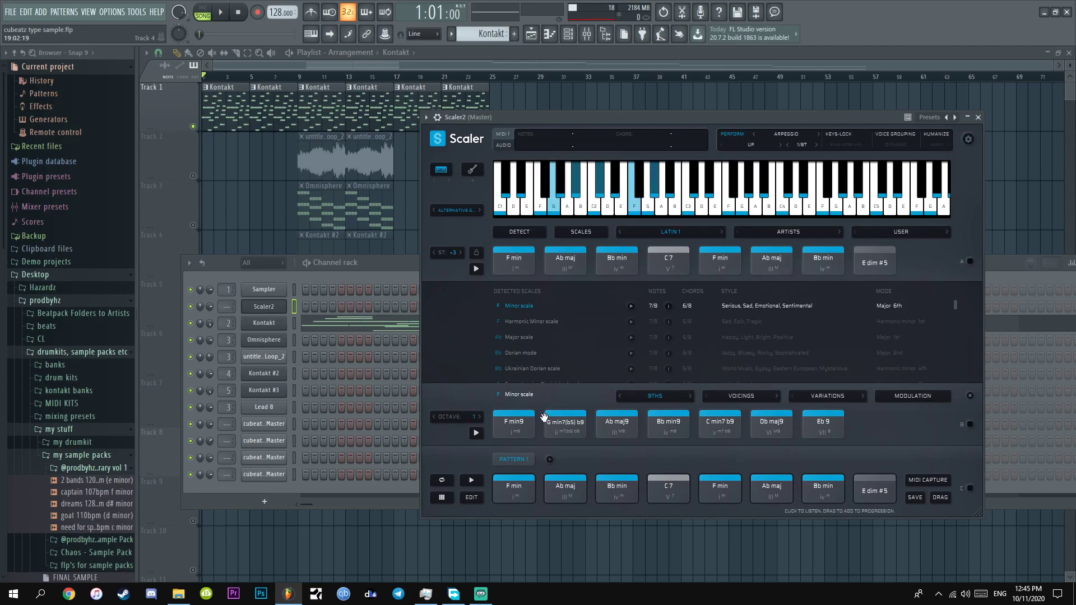
click(532, 430)
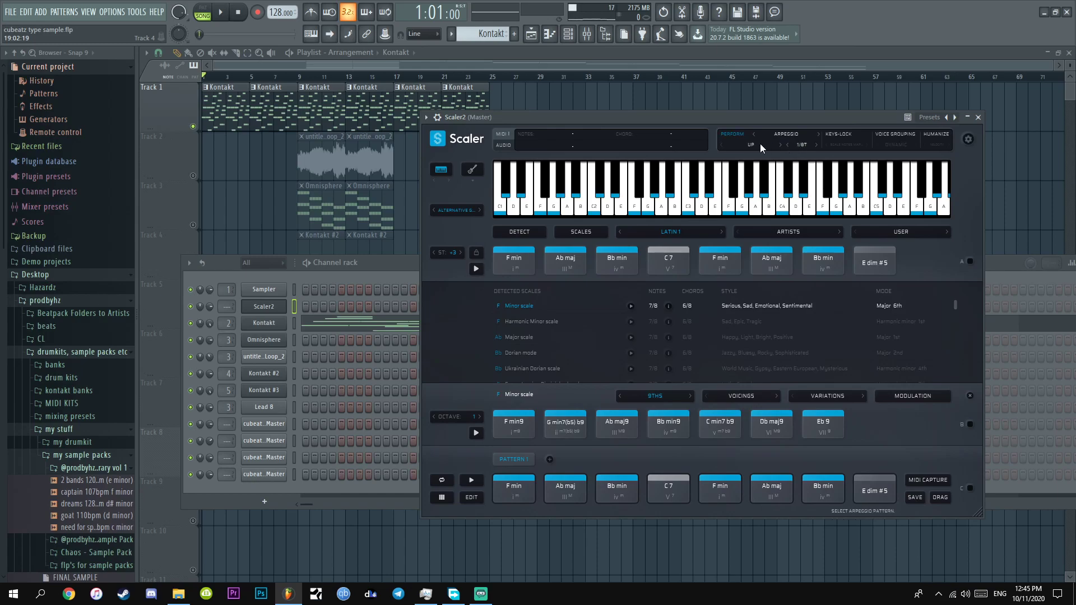
click(471, 482)
Audition the C7 and Bb min chords, then show the Kontakt pattern's four-bar chords in the piano roll.
click(654, 489)
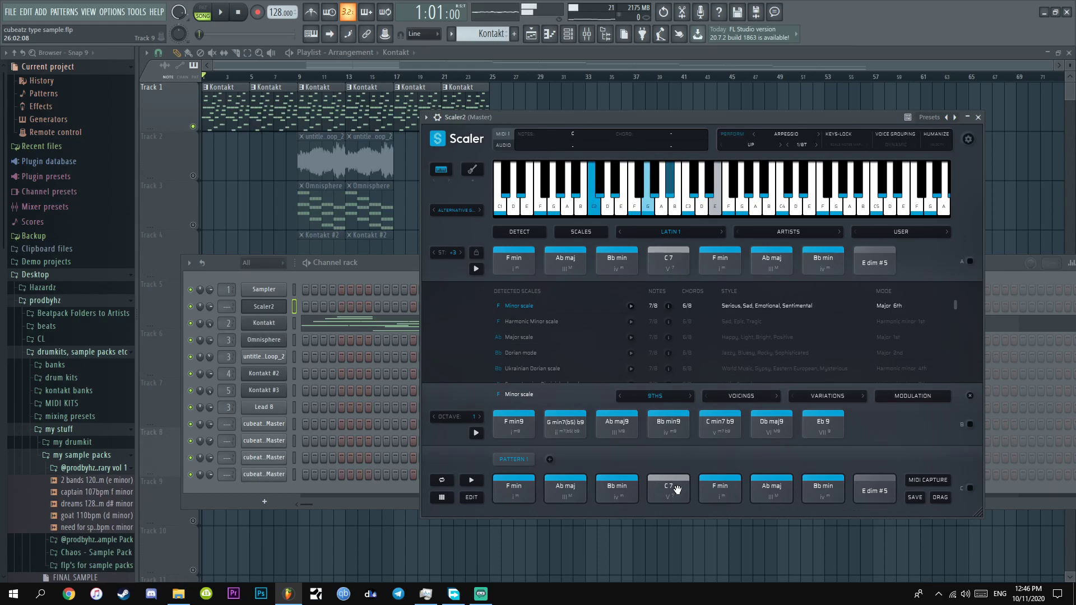
click(822, 485)
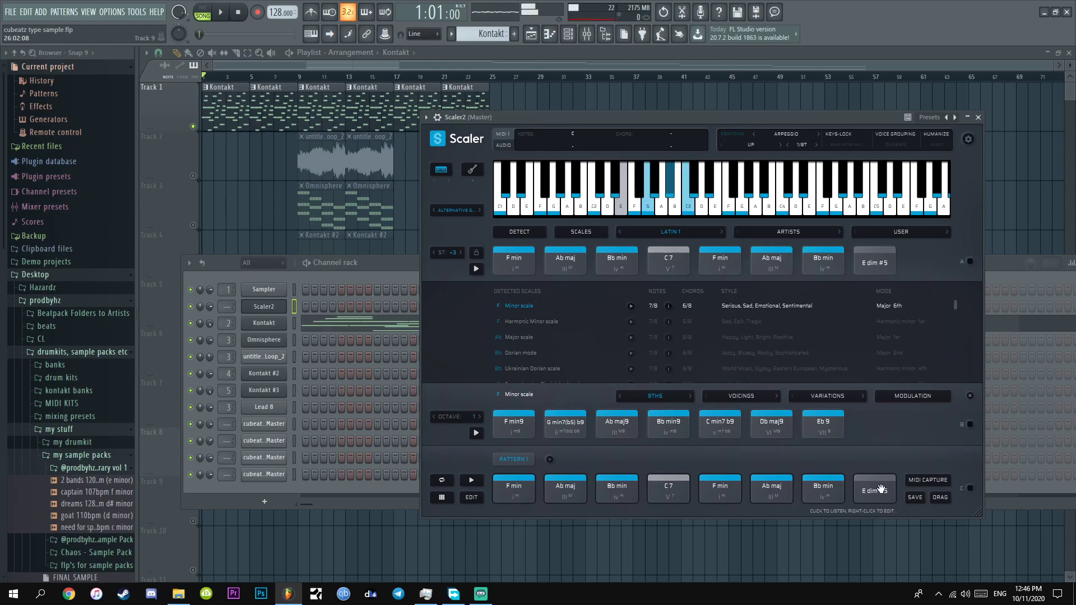
click(632, 480)
click(664, 483)
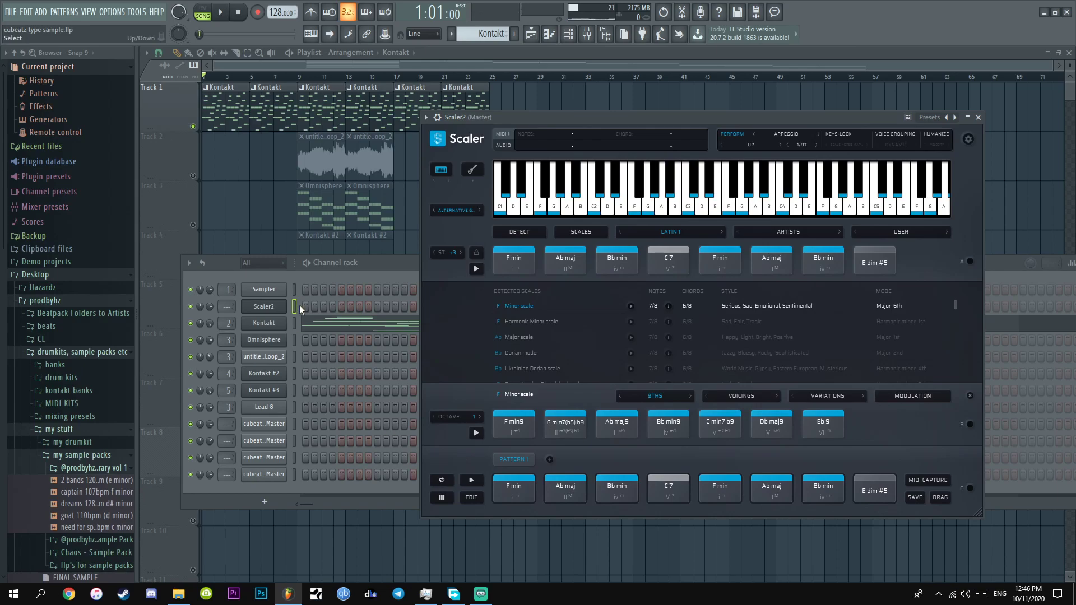
click(344, 324)
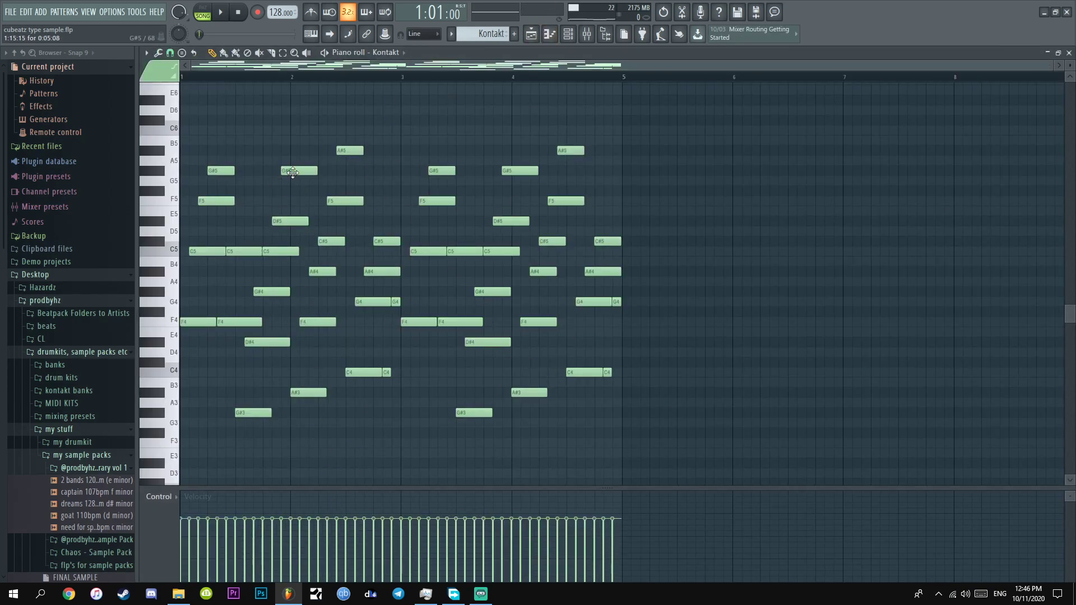
Disable the Kontakt mixer insert's whole effects chain and play the four-bar guitar melody dry.
click(587, 33)
click(270, 530)
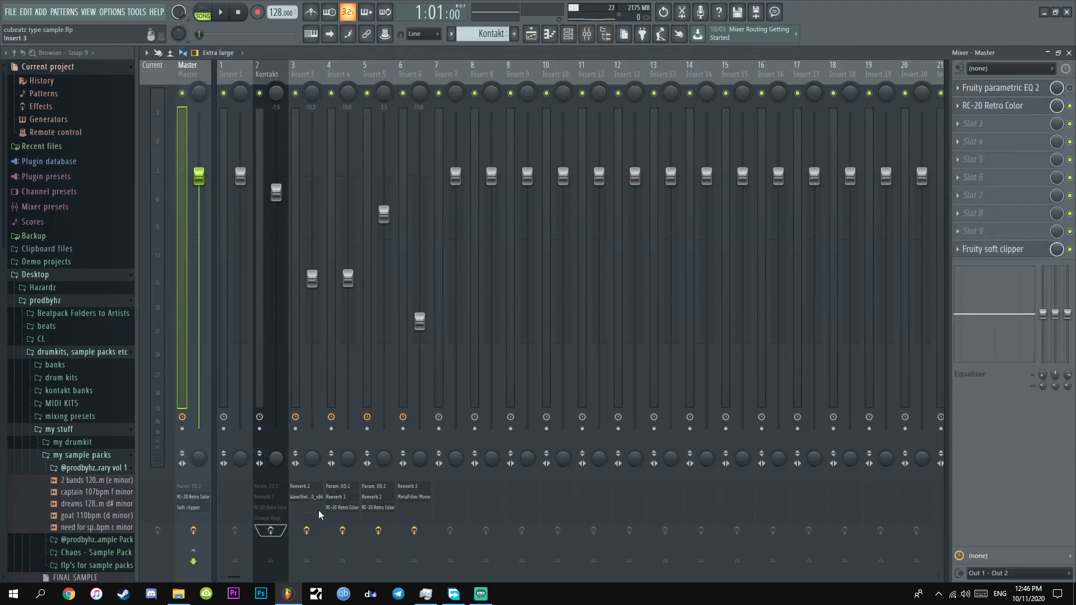
click(1069, 53)
key(space)
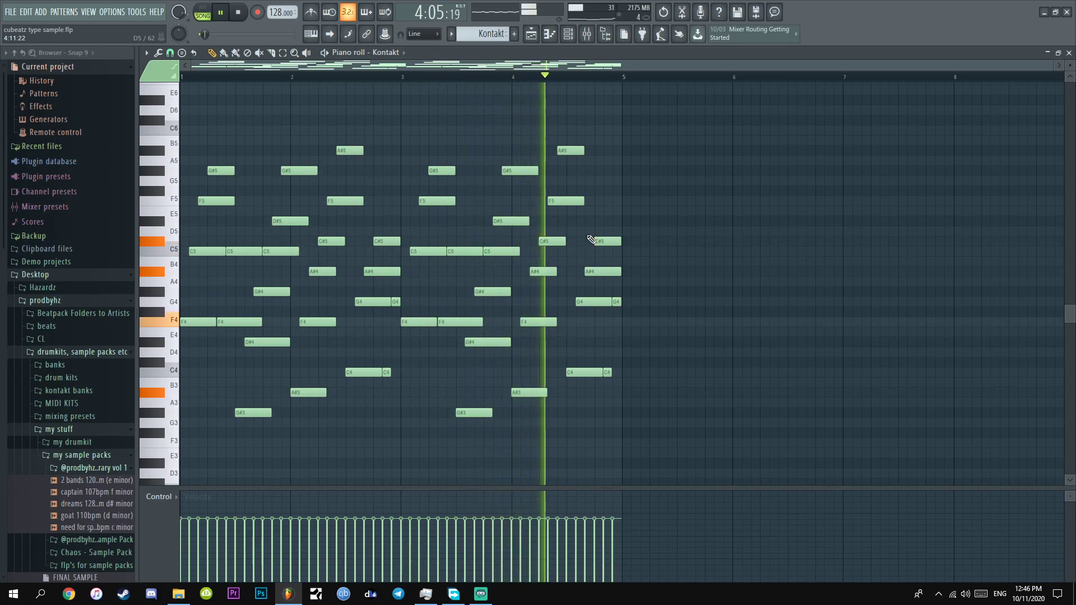
key(space)
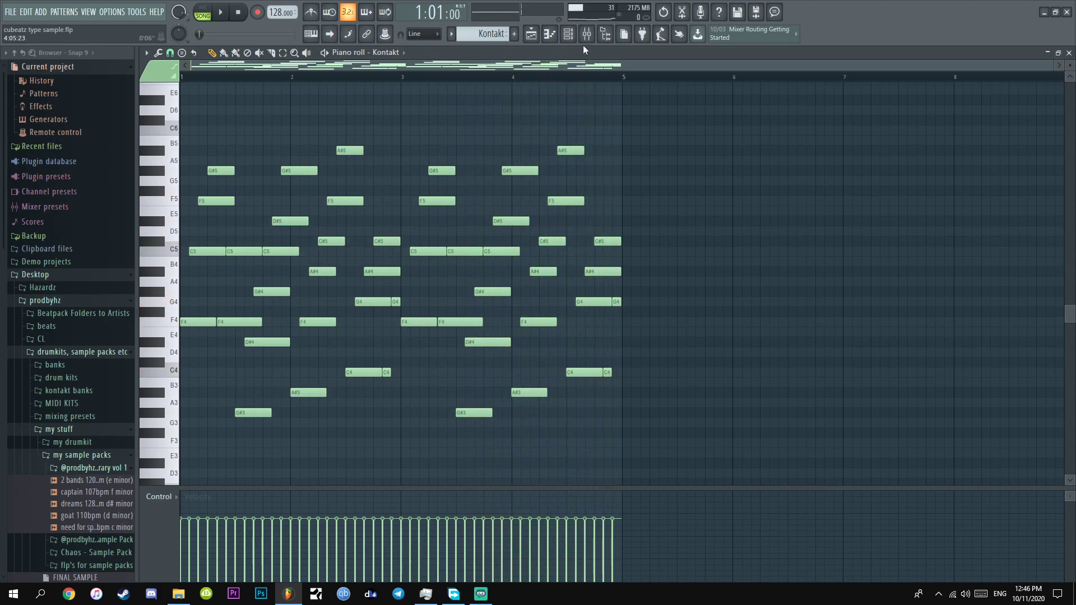
Re-enable the effects chain on the Kontakt mixer insert.
click(587, 33)
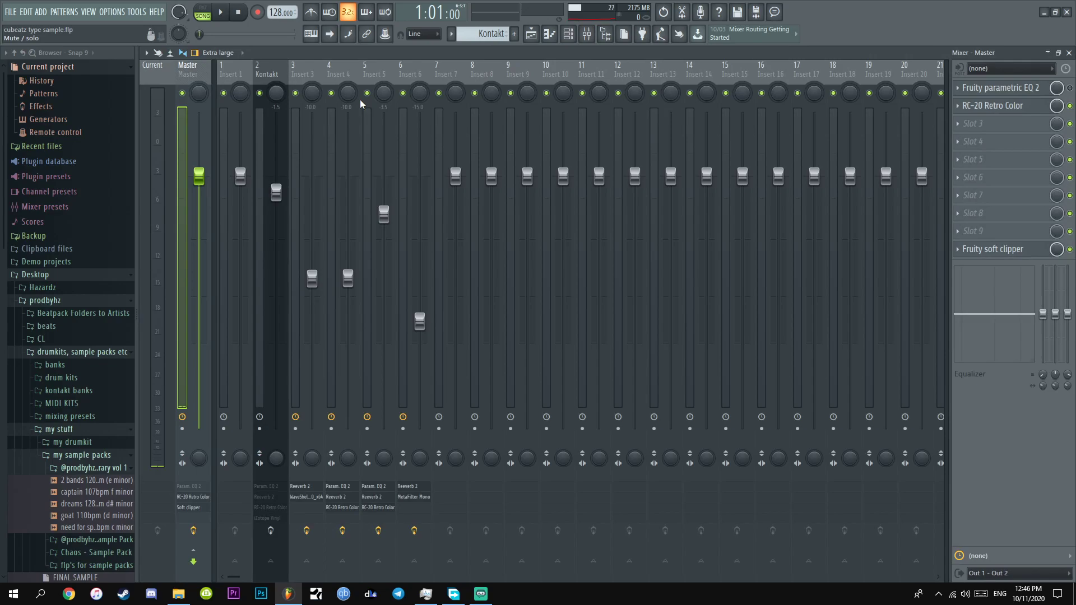
click(274, 76)
click(271, 530)
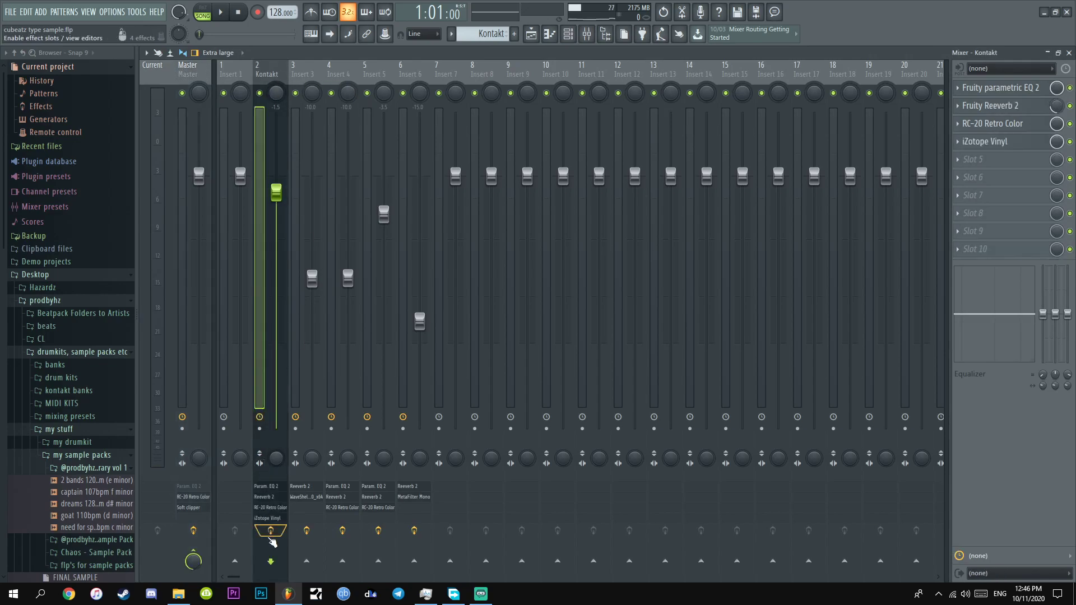
Review Parametric EQ 2, Reeverb 2, RC-20 Retro Color and iZotope Vinyl, then play the melody through them.
click(1025, 89)
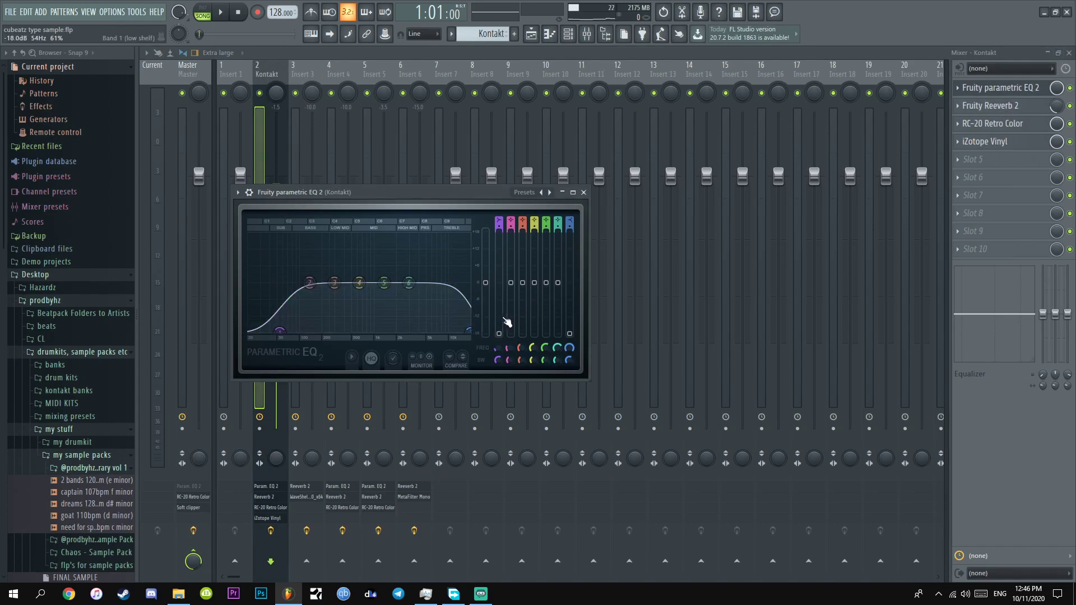
click(1022, 112)
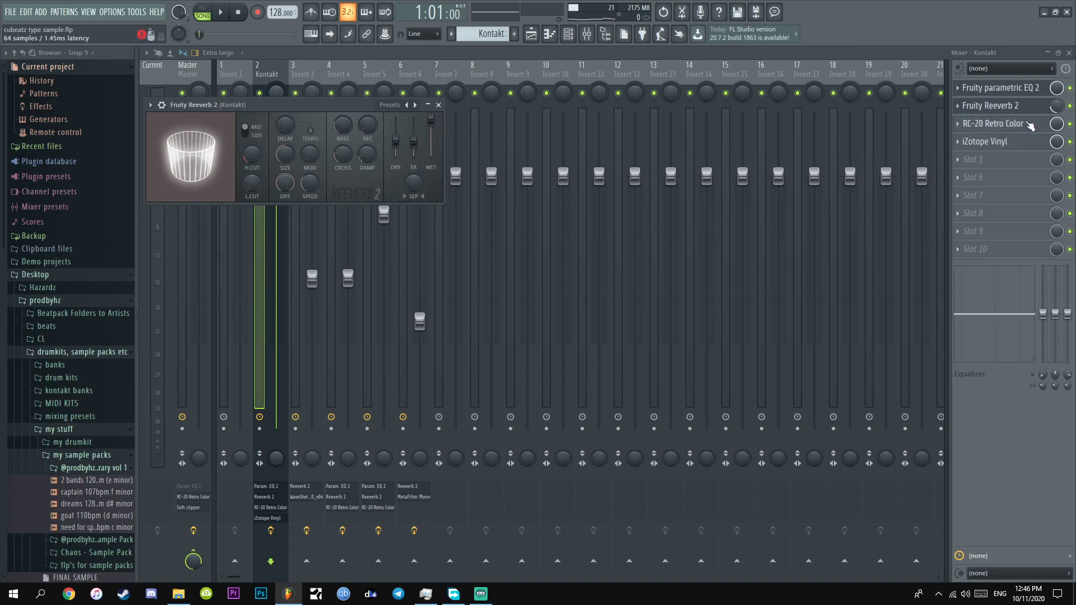
click(1017, 125)
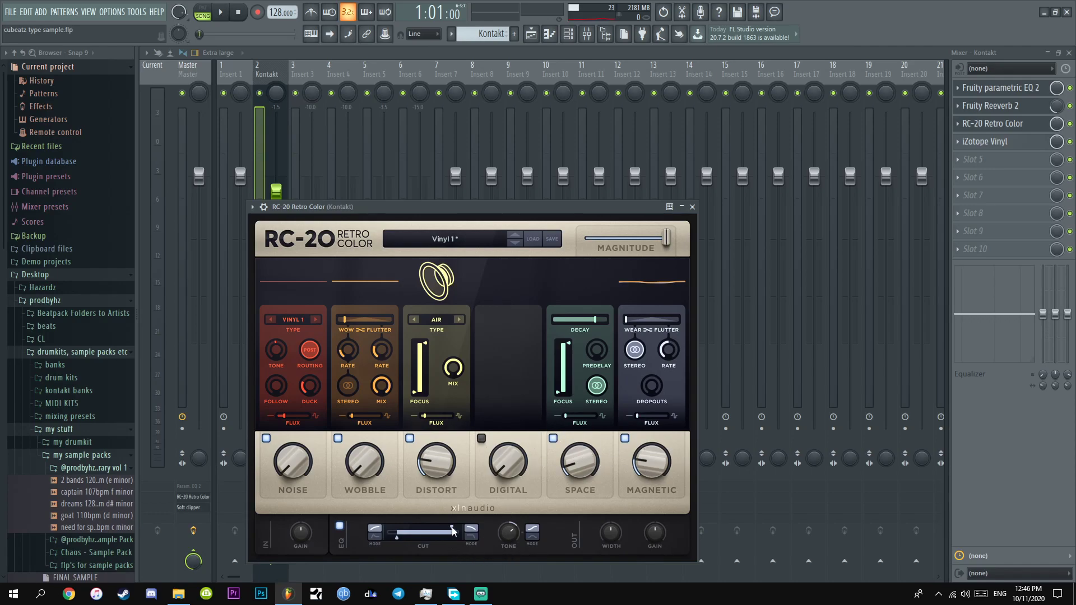
click(1003, 141)
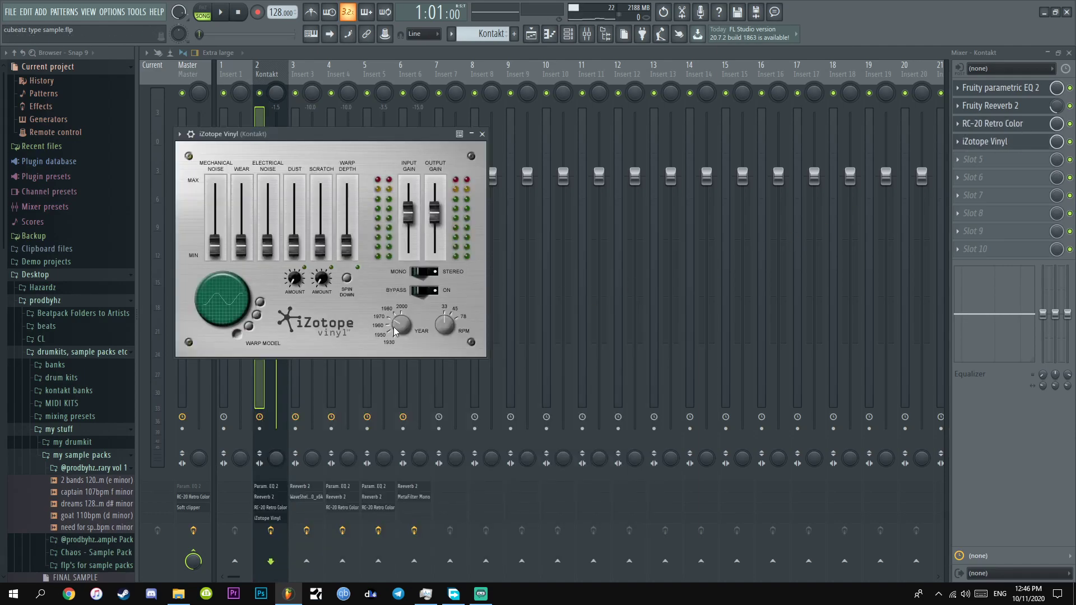
click(482, 134)
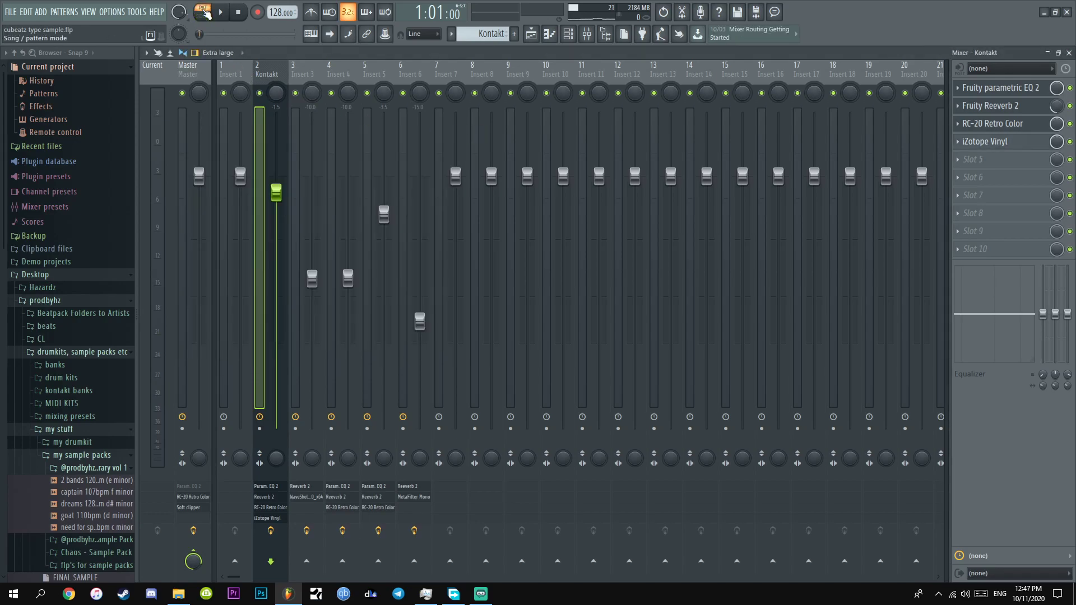
key(space)
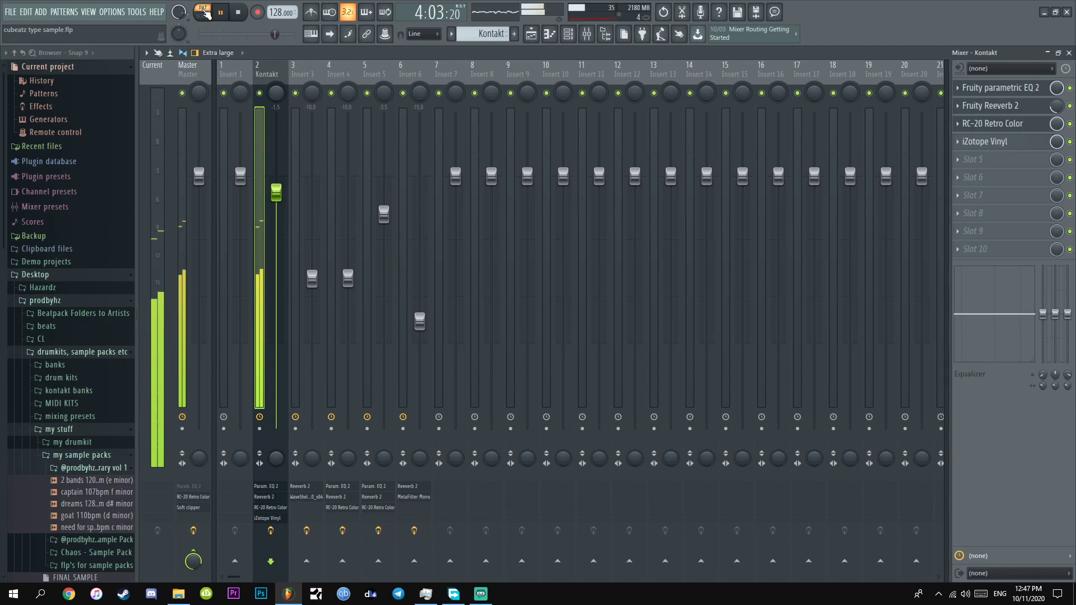
key(space)
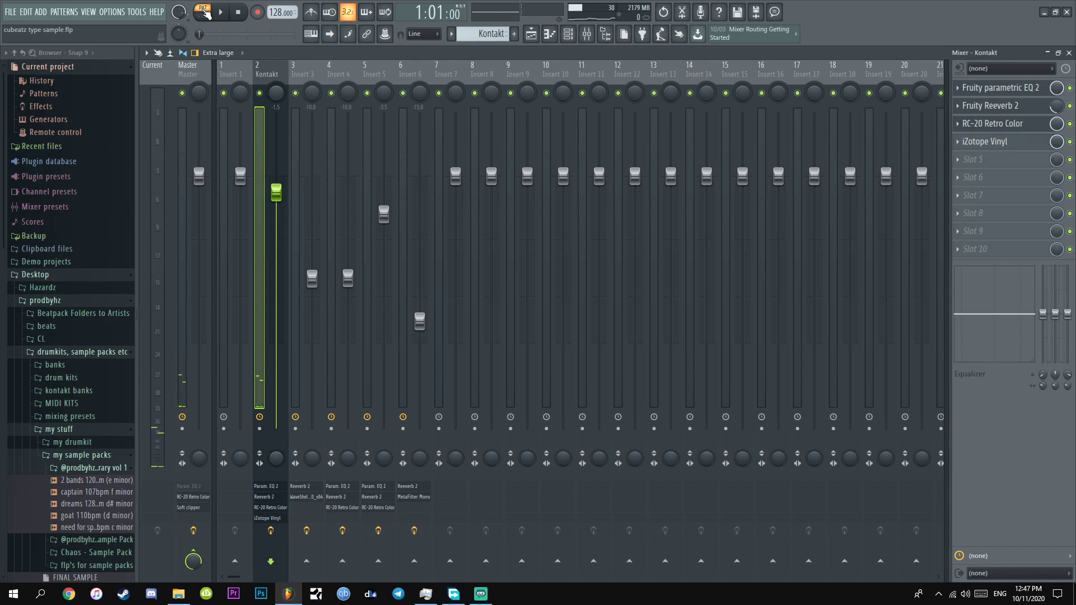
Check the Omnisphere instrument, then show and play its Pluck - 666 chord pattern in the piano roll.
click(306, 68)
click(567, 34)
scroll(483, 33, down, 1)
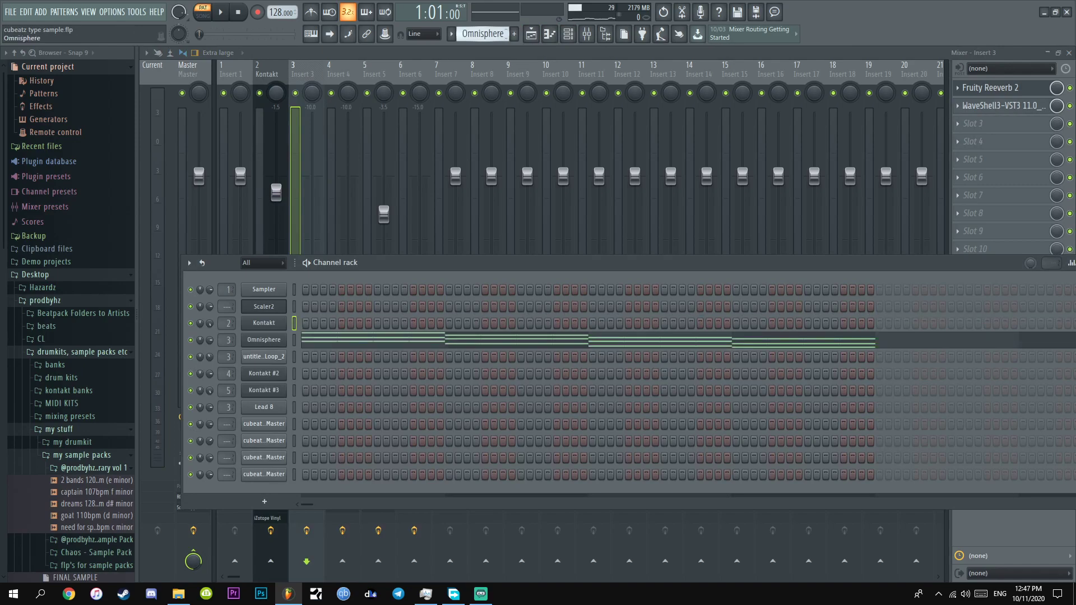
click(274, 339)
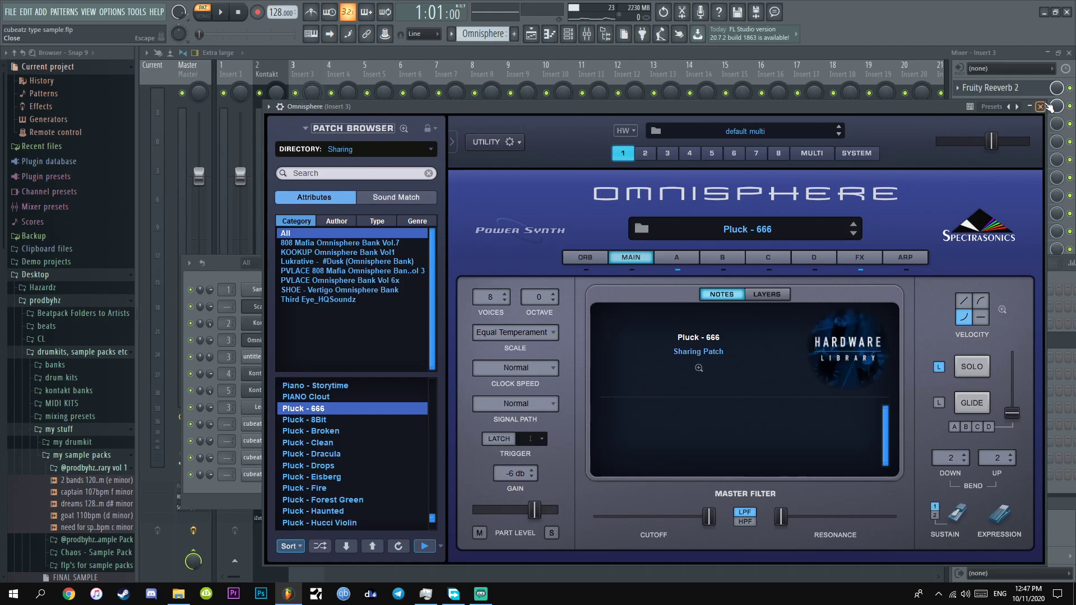
click(1040, 107)
click(398, 340)
key(space)
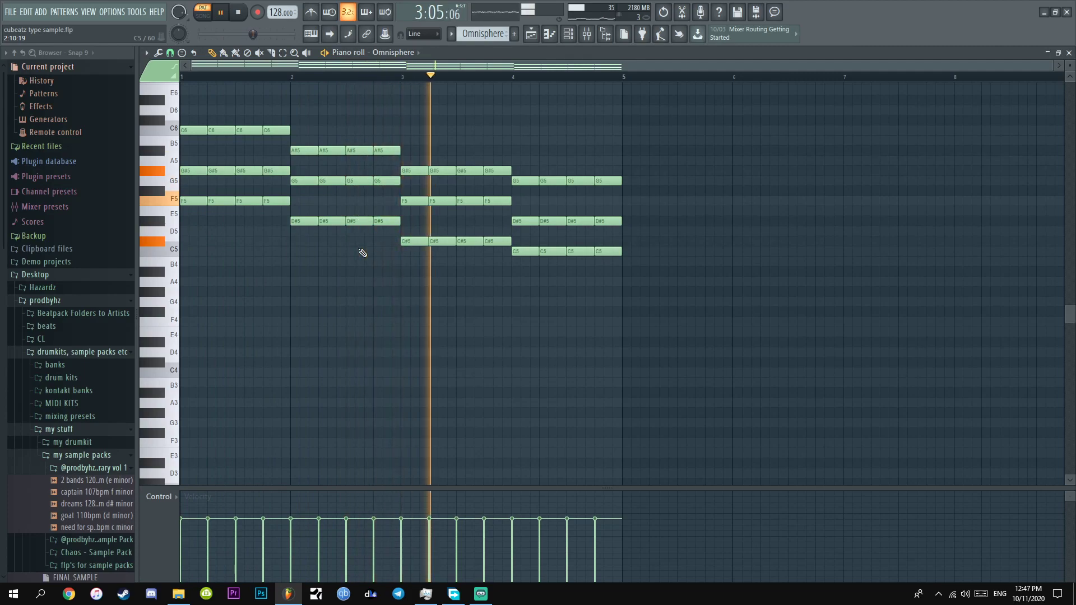
key(space)
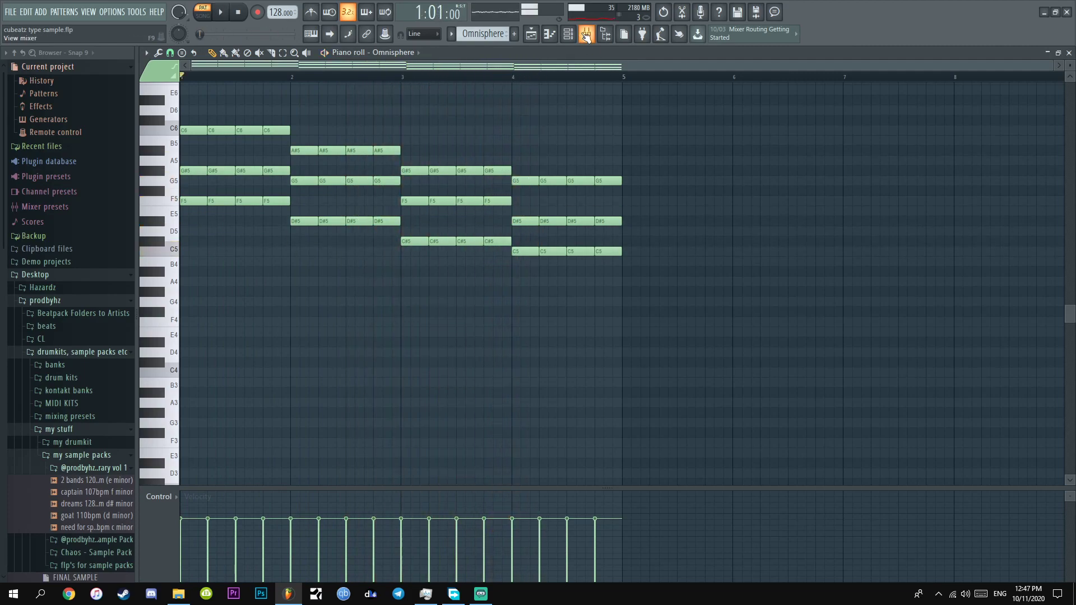
Turn on Insert 3's effect slots and review its Reeverb 2 settings.
key(F9)
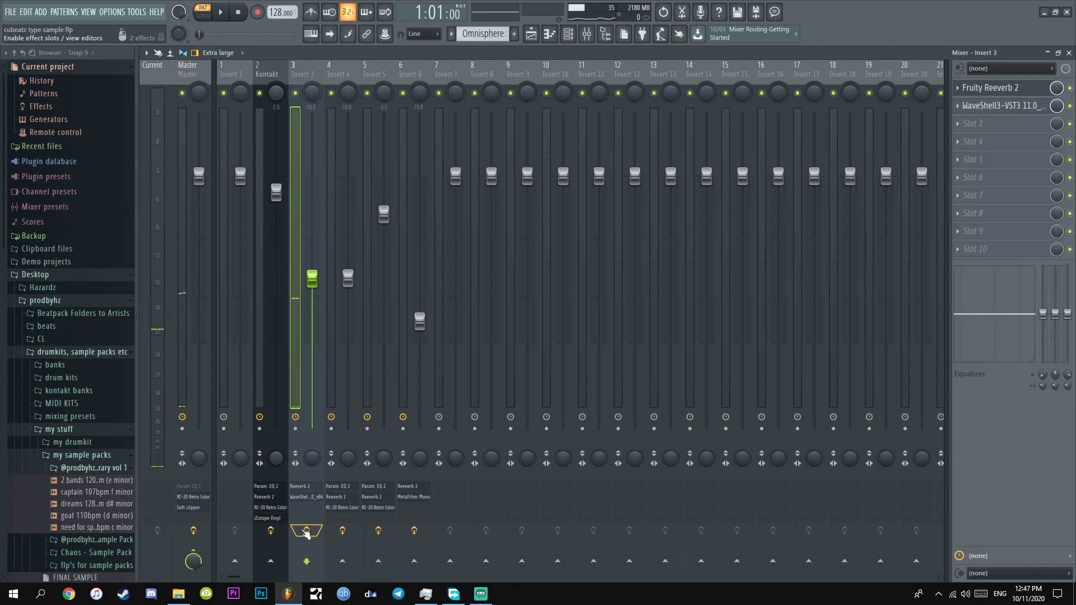
key(space)
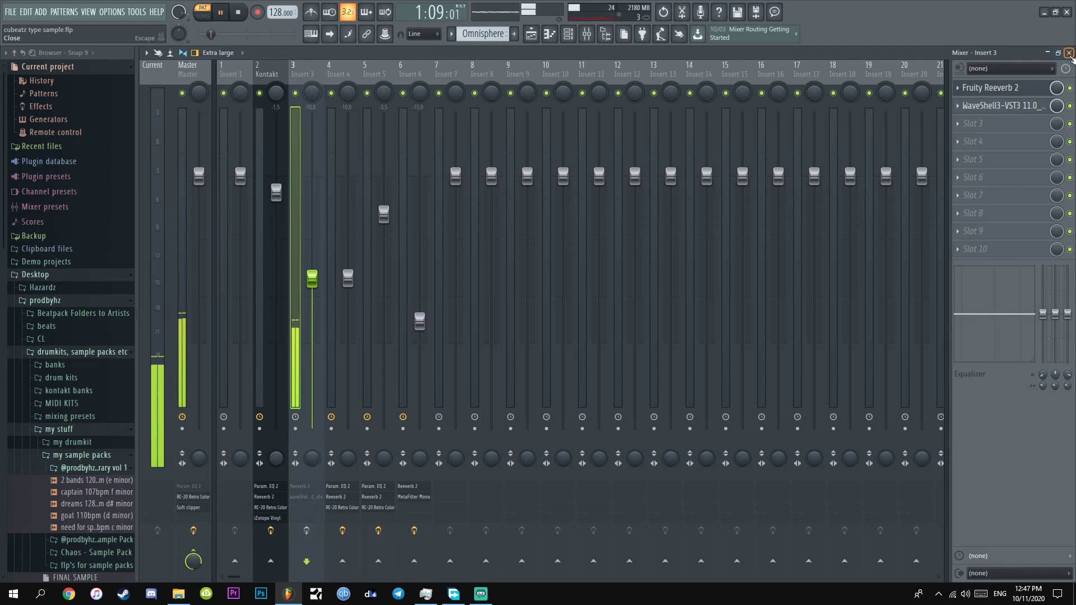
key(space)
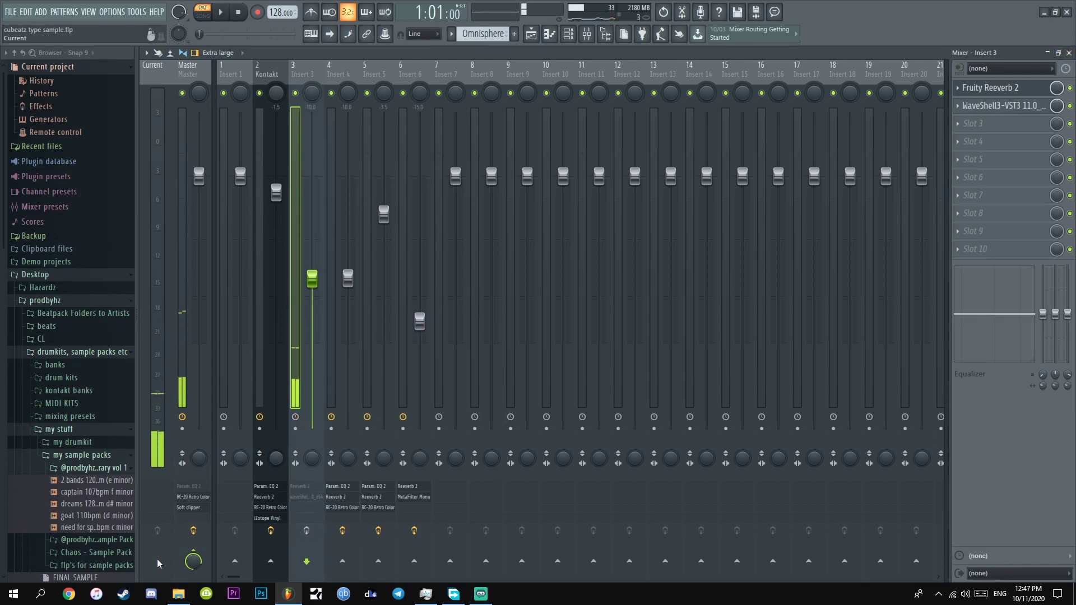
click(316, 530)
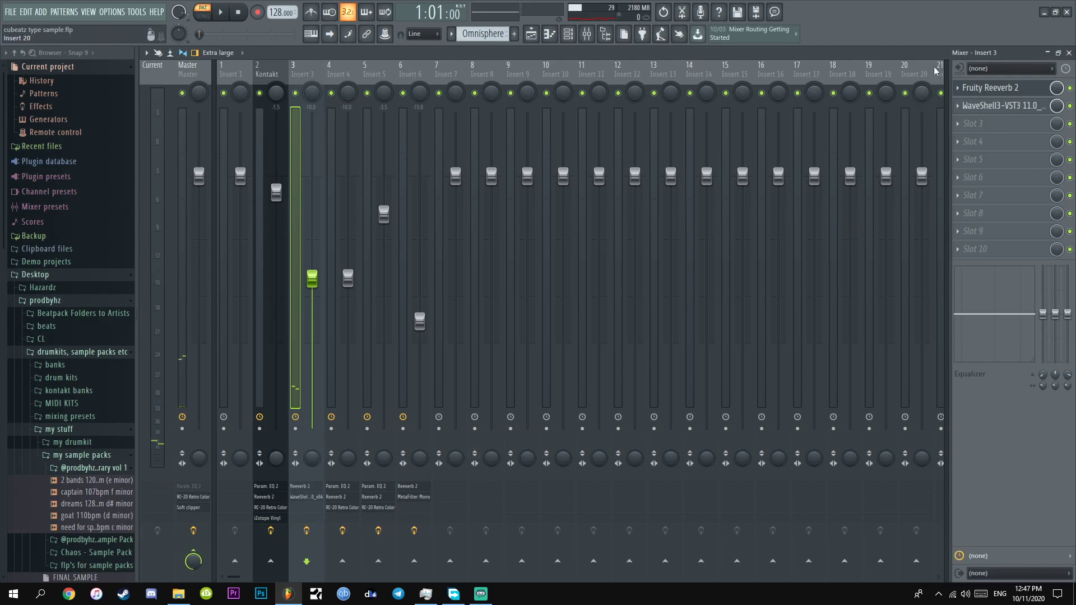
click(986, 88)
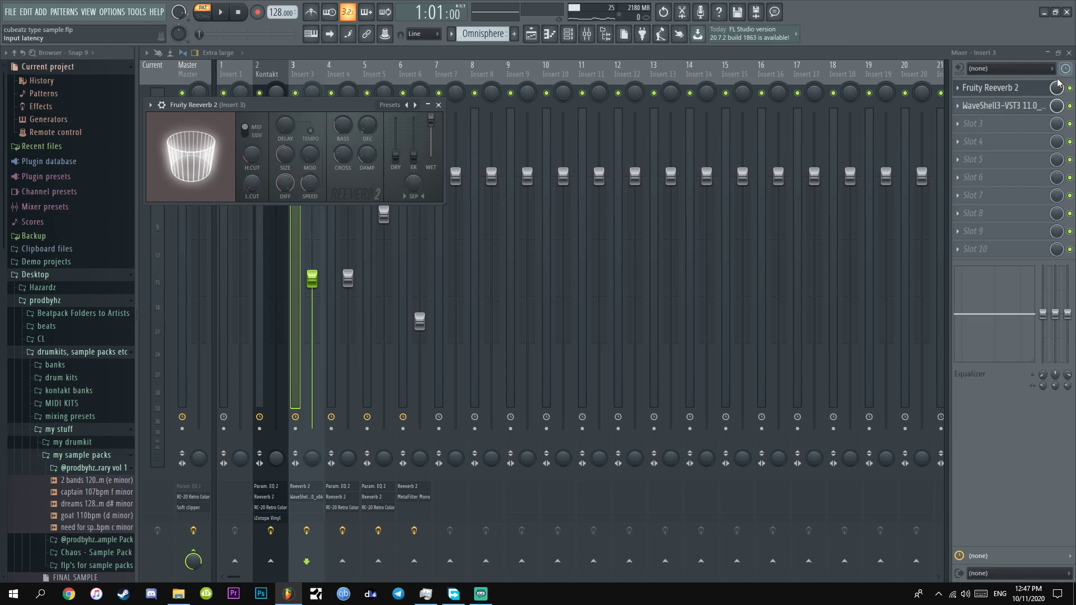
Open the WaveShell MetaFilter plugin window on Insert 3.
click(991, 106)
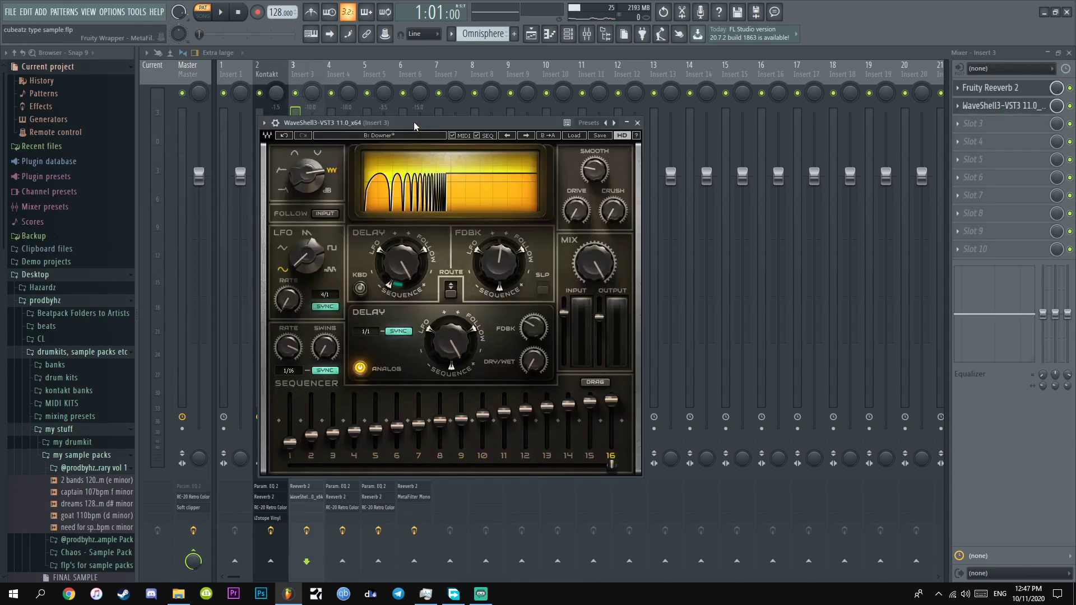
drag(415, 126, 445, 127)
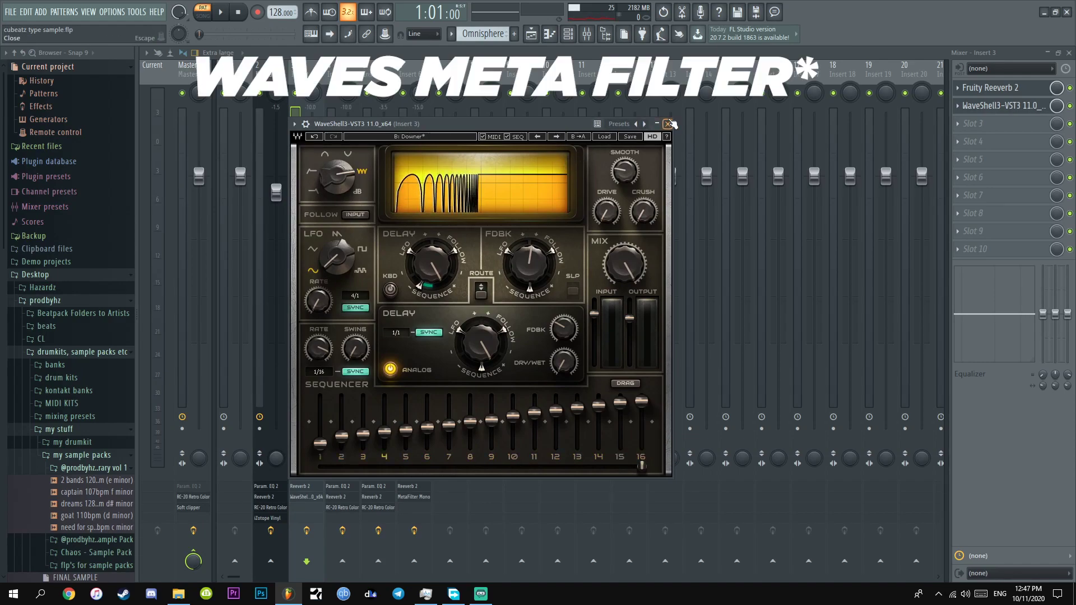
click(669, 124)
click(997, 105)
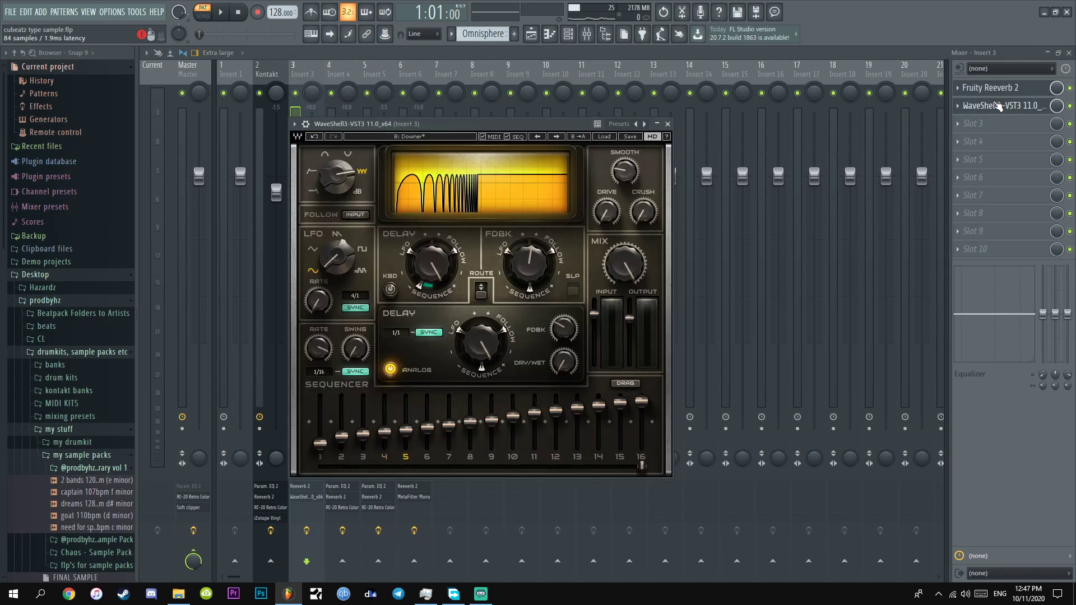
click(996, 105)
click(998, 106)
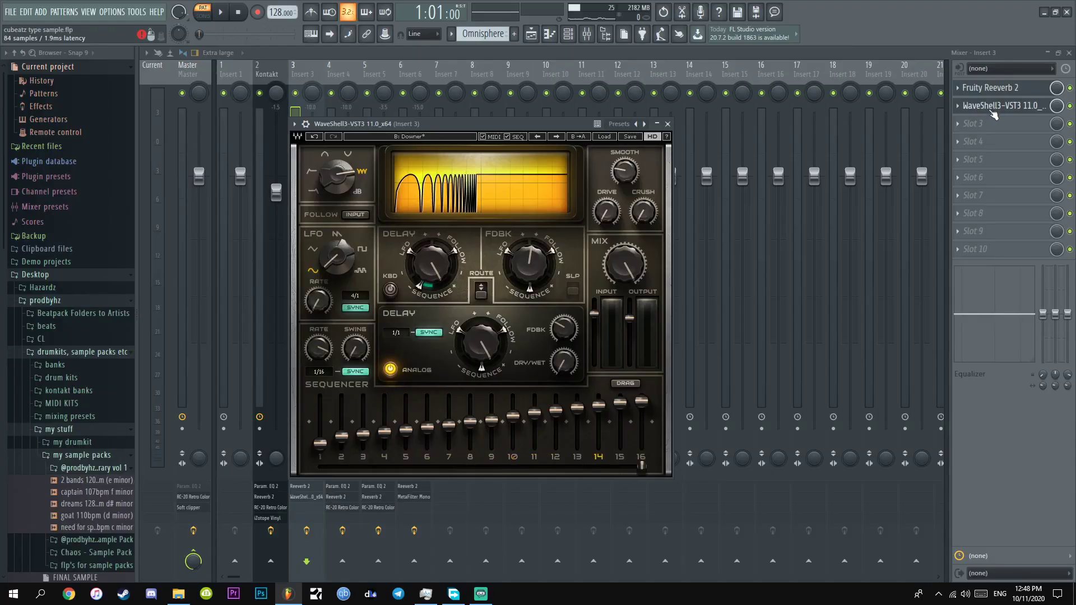
click(1001, 107)
click(1003, 112)
click(1003, 112)
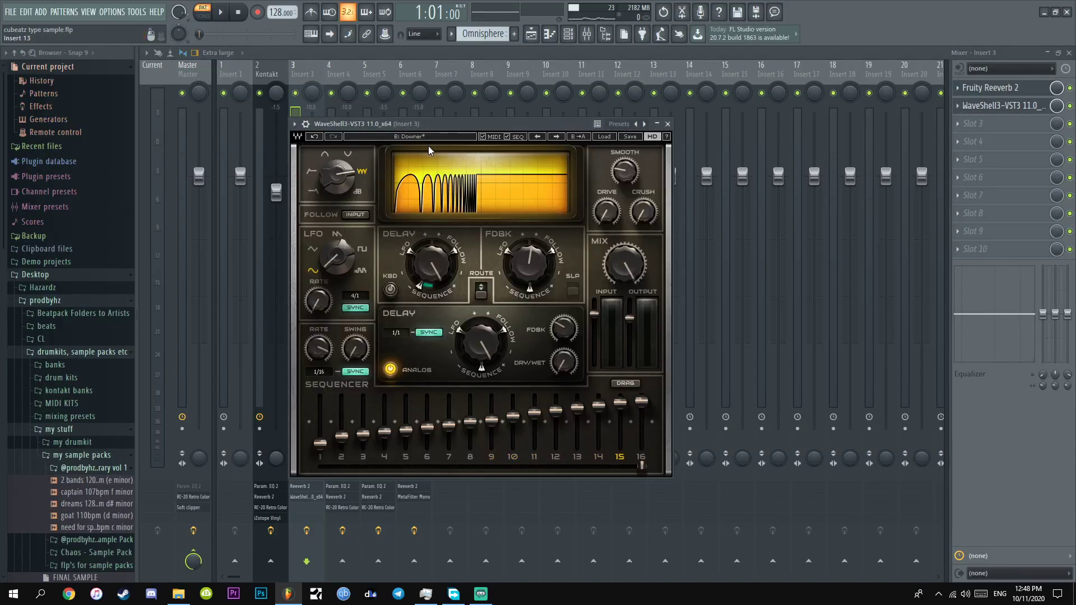
Load MetaFilter's Temporal 'Downer' preset, then solo Insert 3 to hear it.
click(604, 136)
click(657, 217)
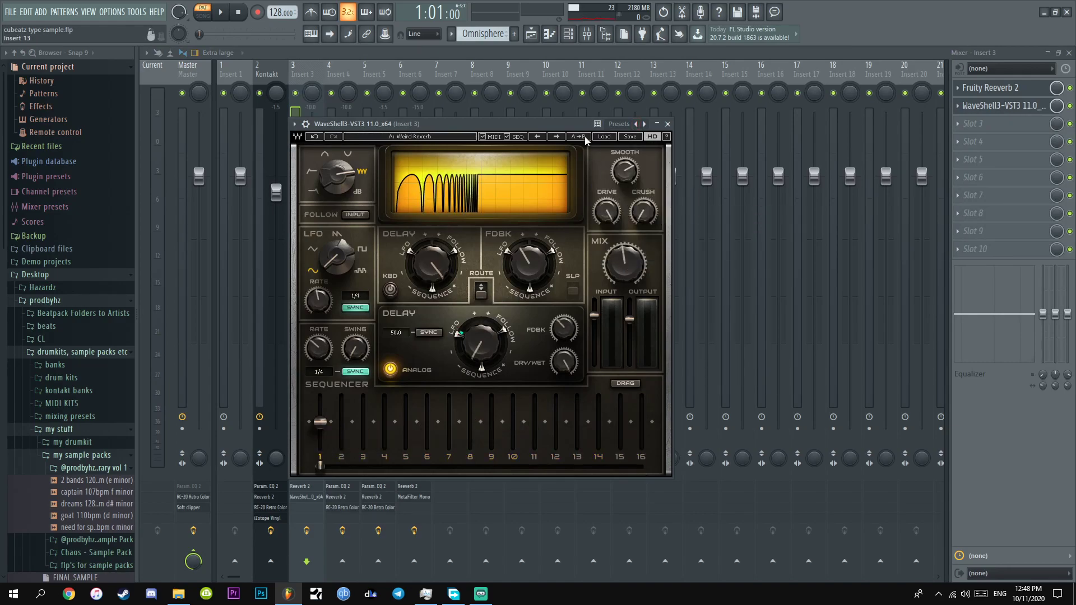
click(603, 138)
mouse_move(633, 220)
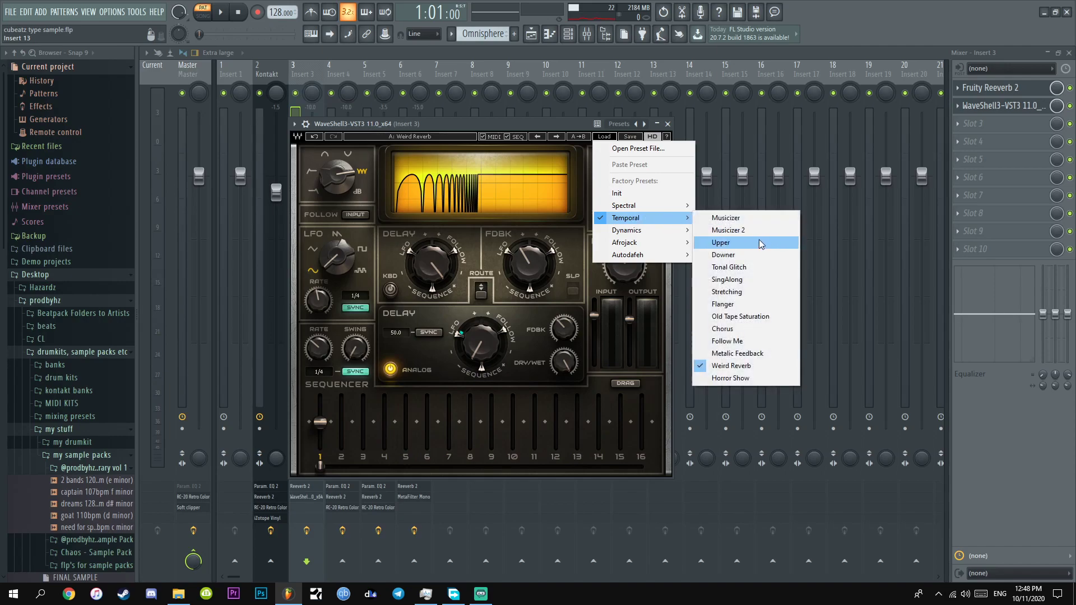
click(746, 256)
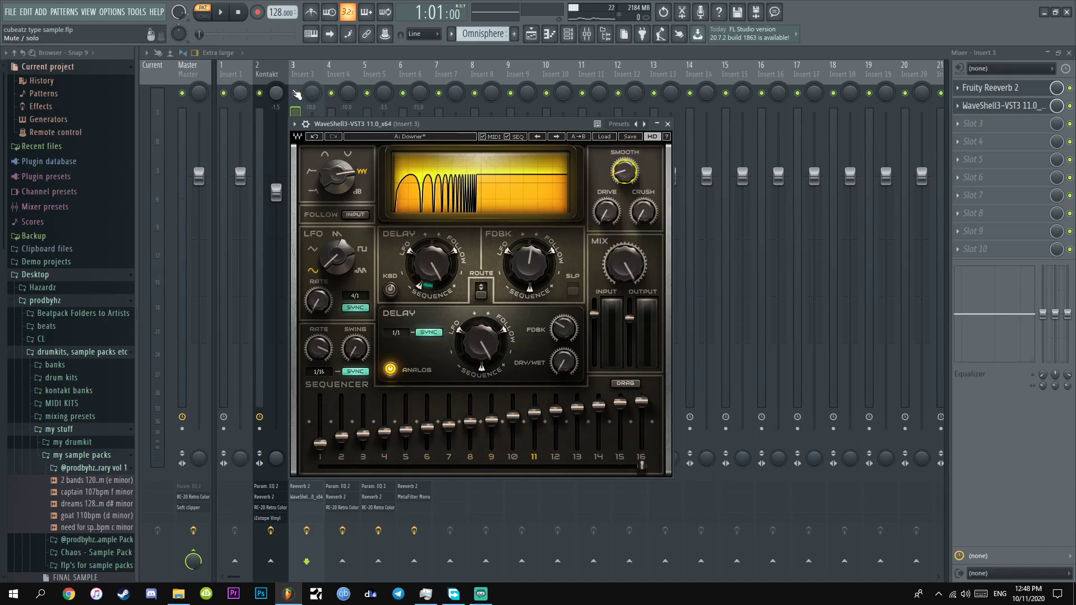
right_click(297, 93)
key(space)
right_click(296, 93)
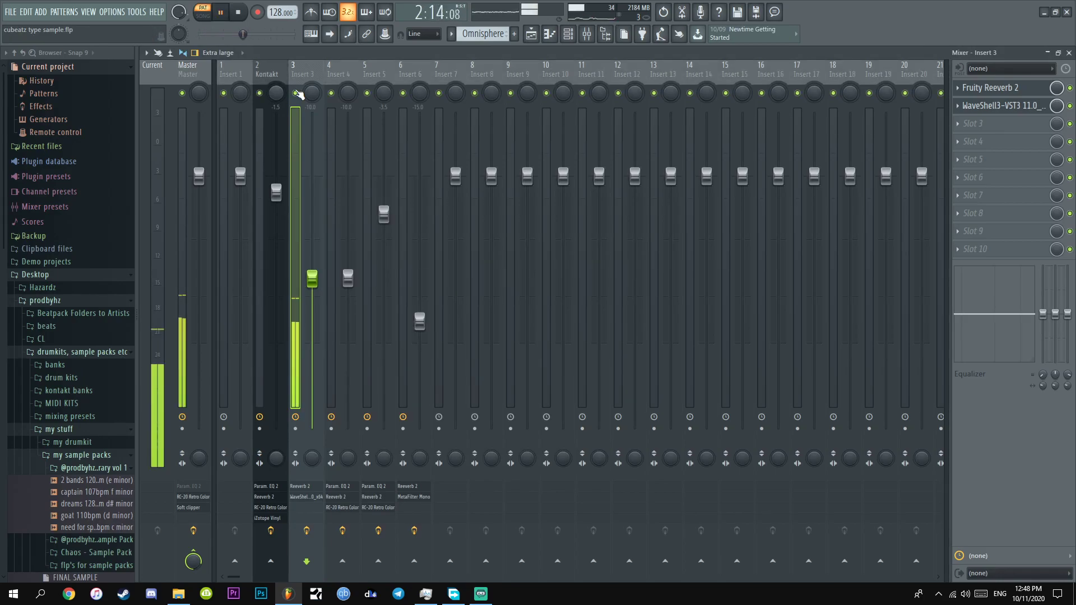
Inspect the Kontakt #2 instrument and show its descending F5–C5 melody in the piano roll.
key(space)
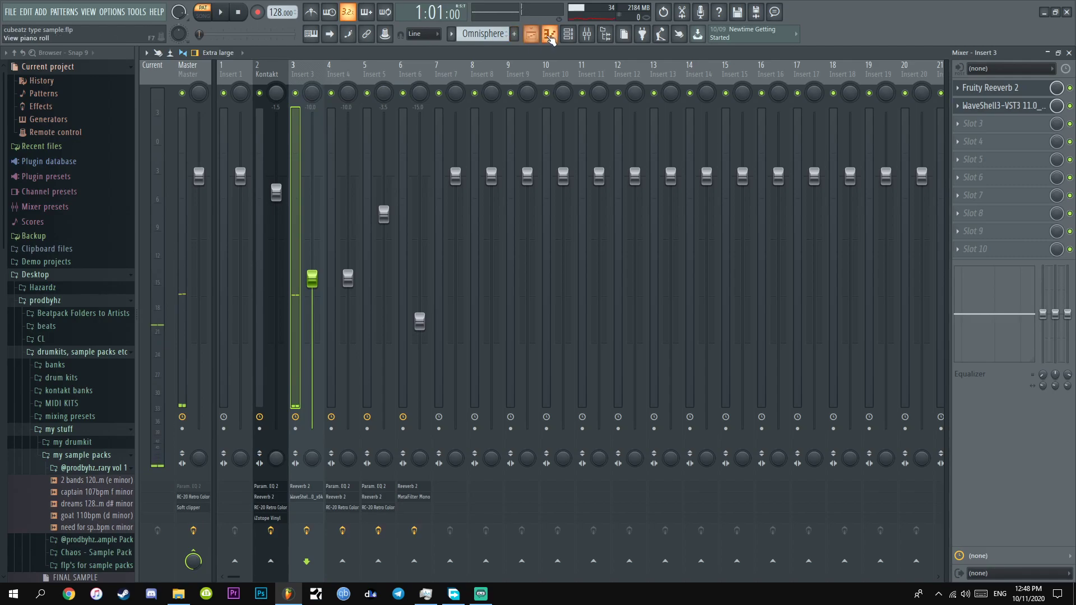
click(549, 35)
scroll(493, 34, down, 1)
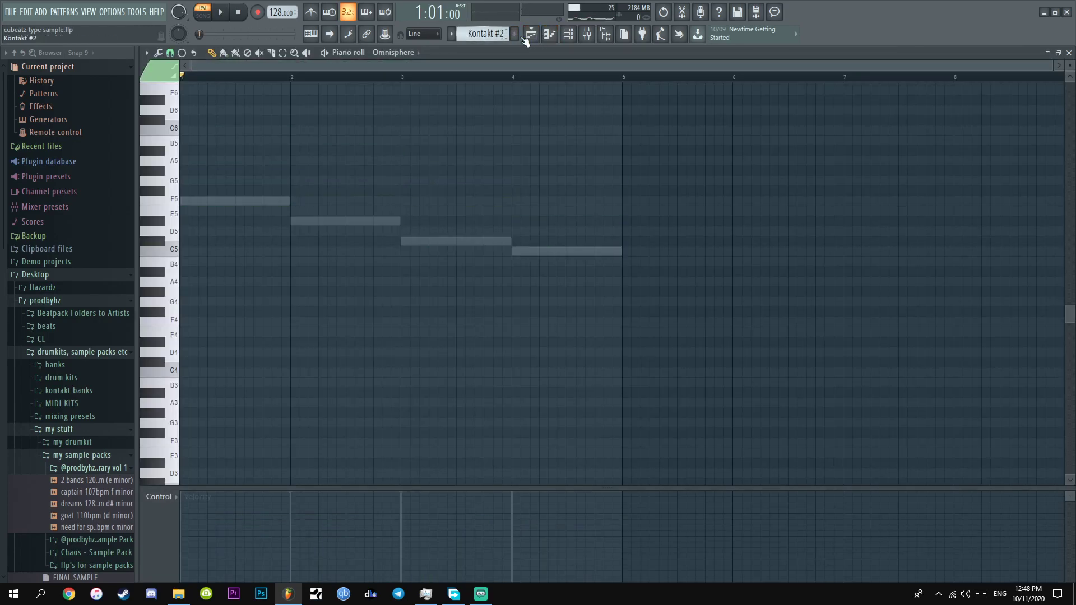
click(568, 35)
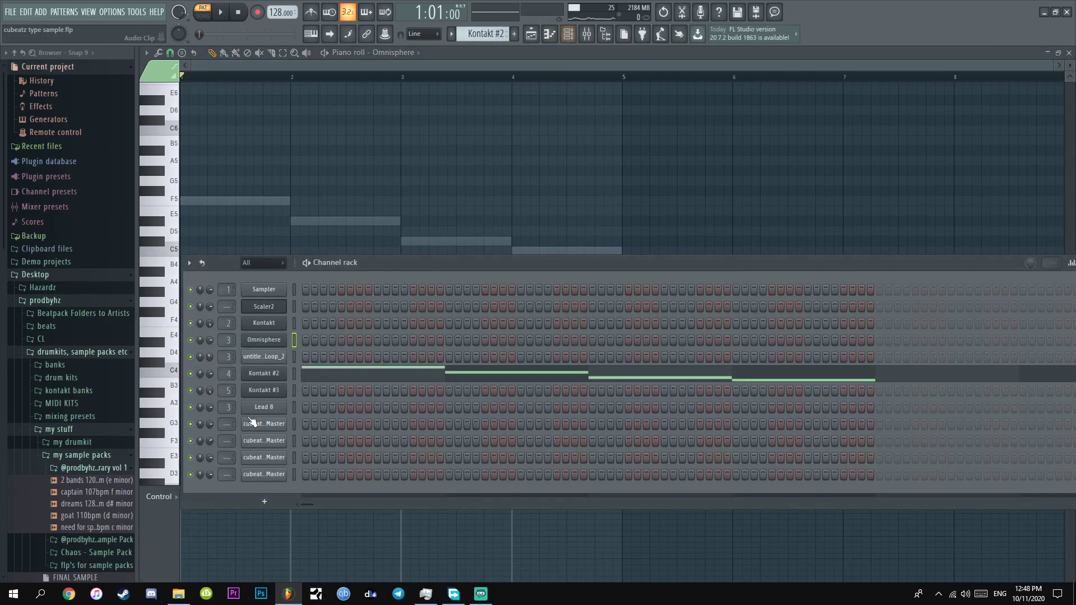
click(278, 375)
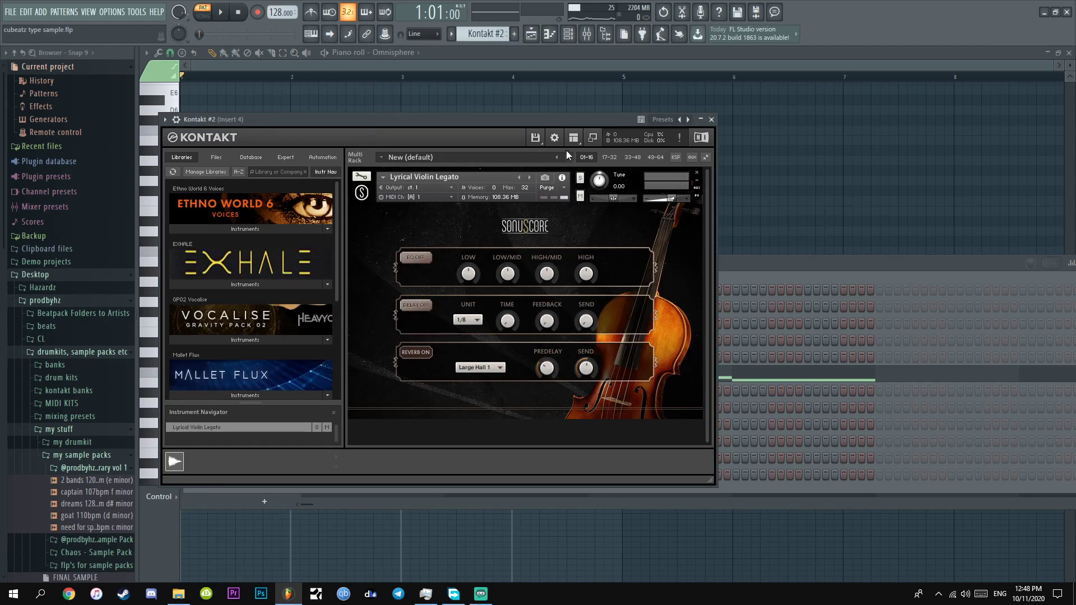
click(712, 121)
click(583, 378)
Enable Insert 4's Parametric EQ 2, Reeverb 2 and RC-20 effects and review each one.
click(586, 34)
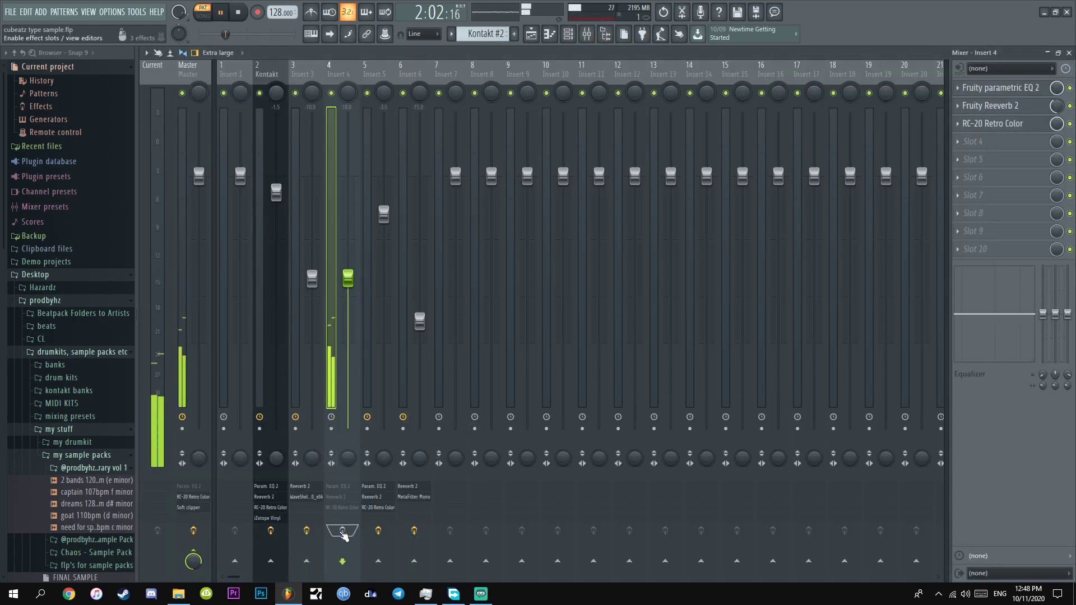
key(space)
click(342, 531)
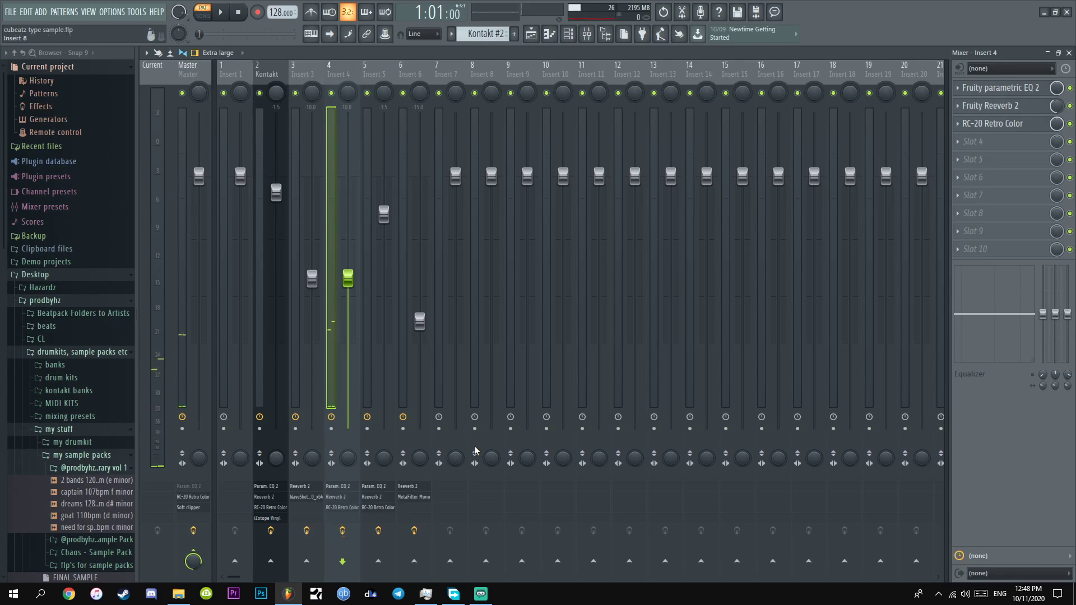
click(1007, 92)
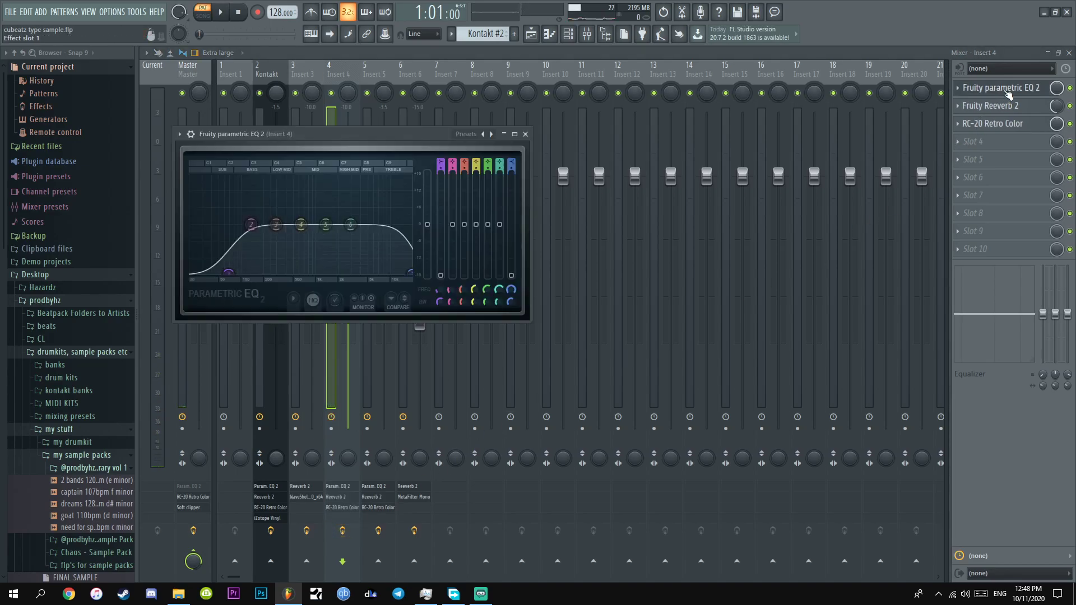
click(1006, 110)
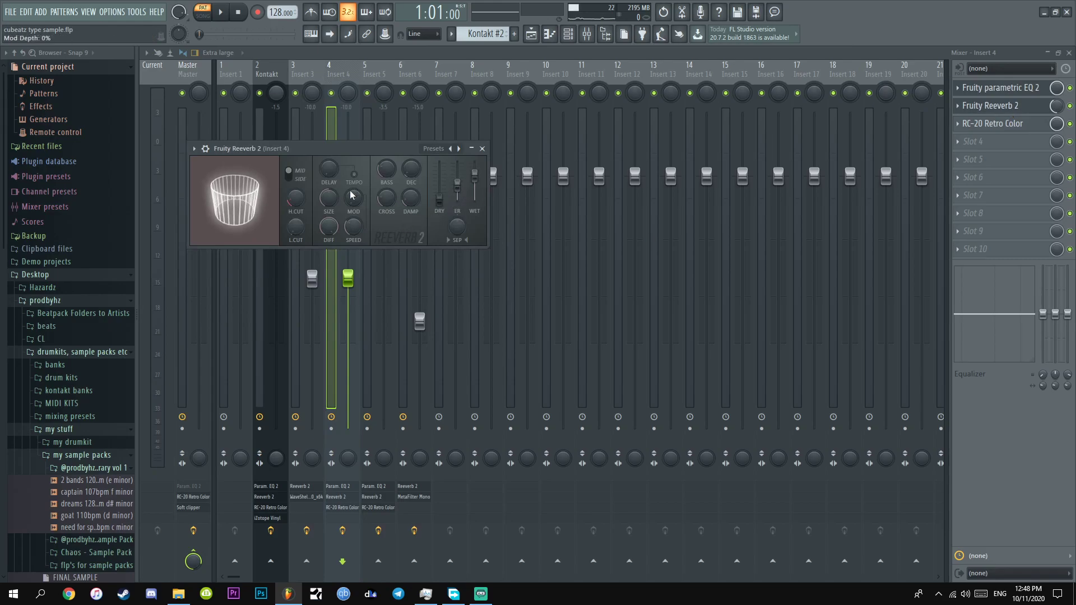
click(998, 123)
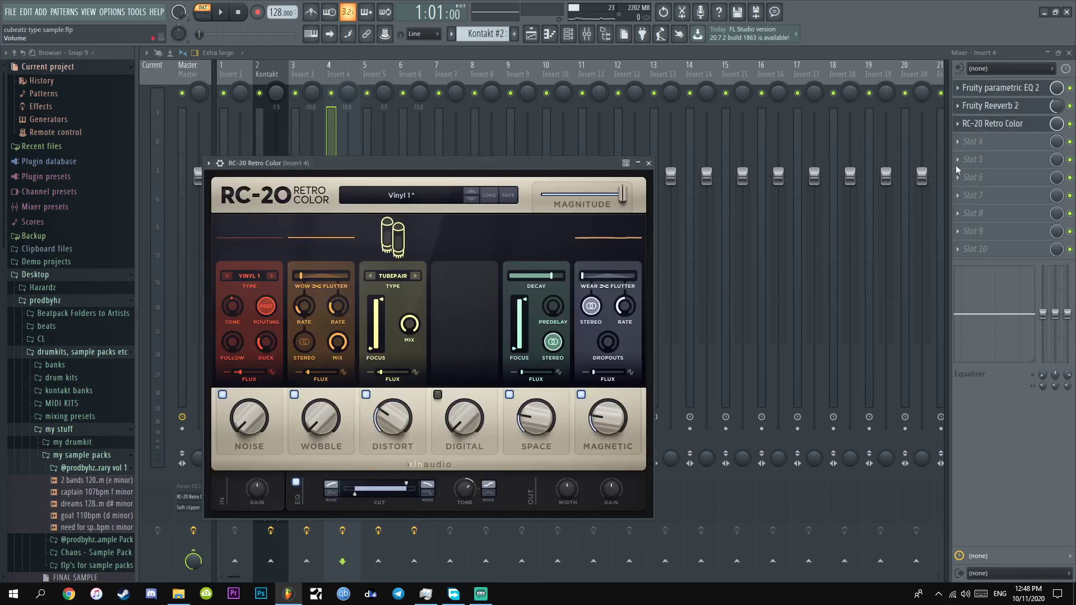
click(1068, 53)
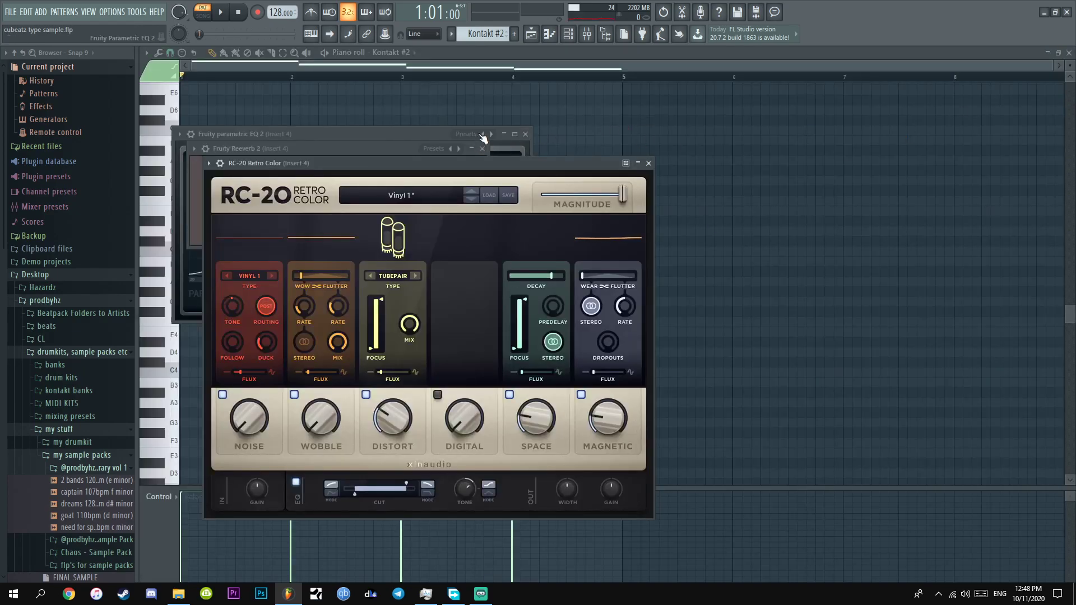
click(657, 123)
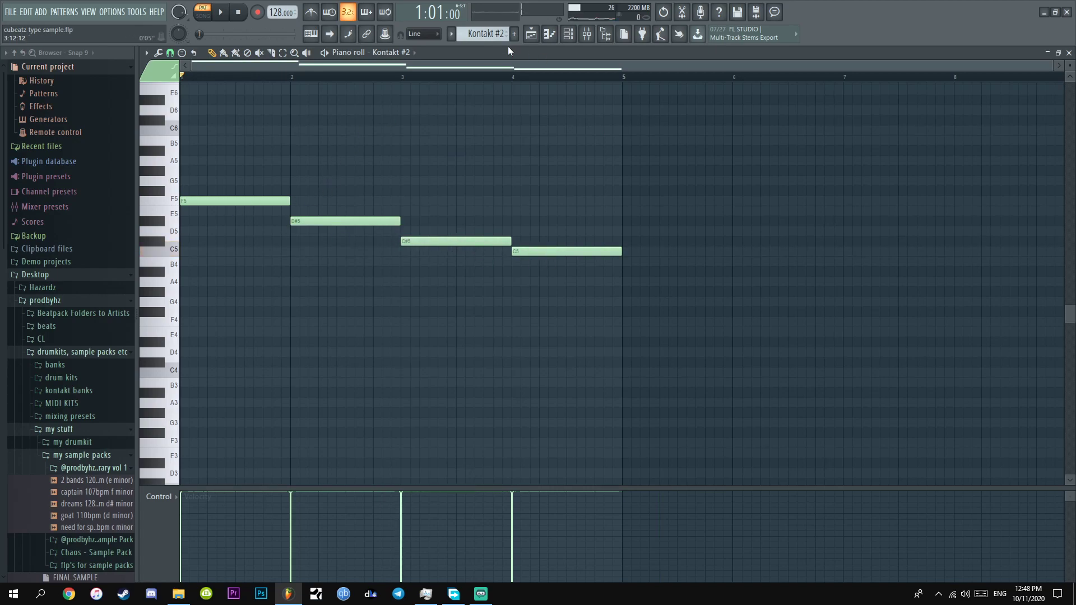
Check the Kontakt #3 flute instrument and show its melody in the piano roll.
scroll(488, 34, down, 1)
click(568, 34)
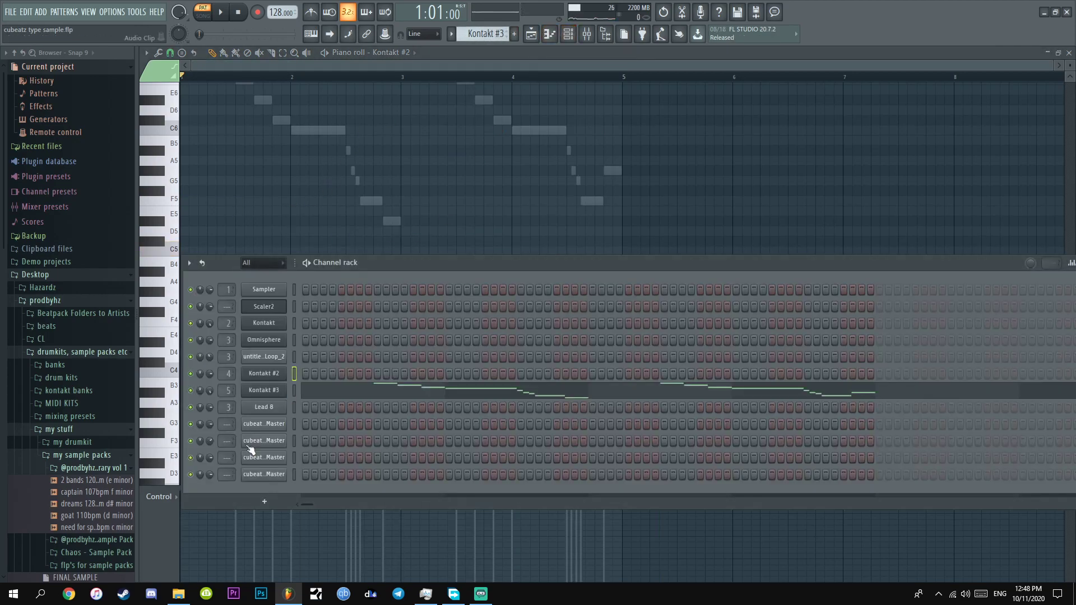
click(280, 392)
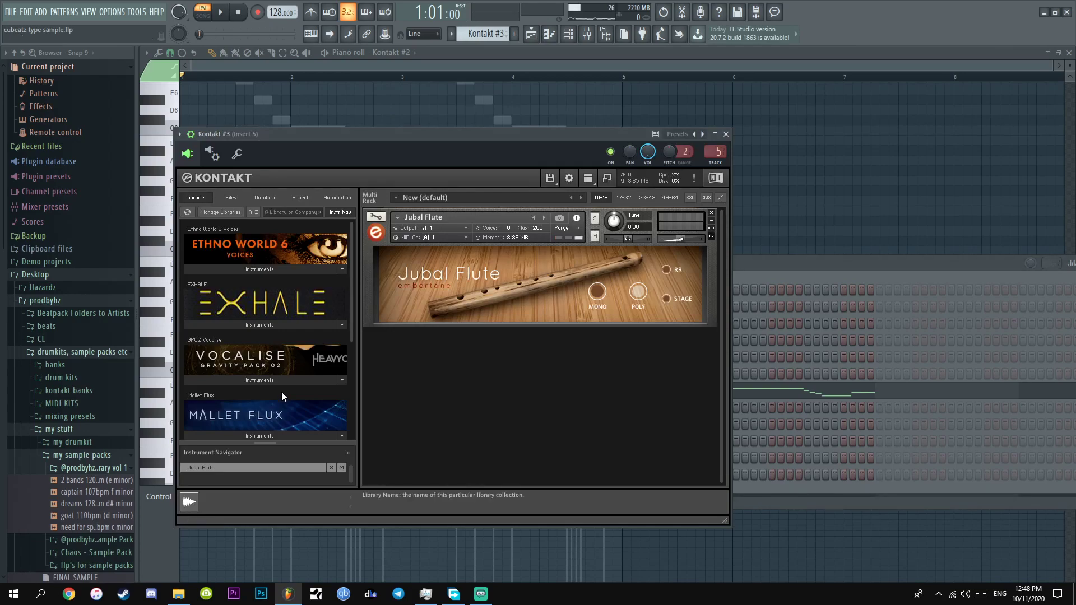
click(725, 134)
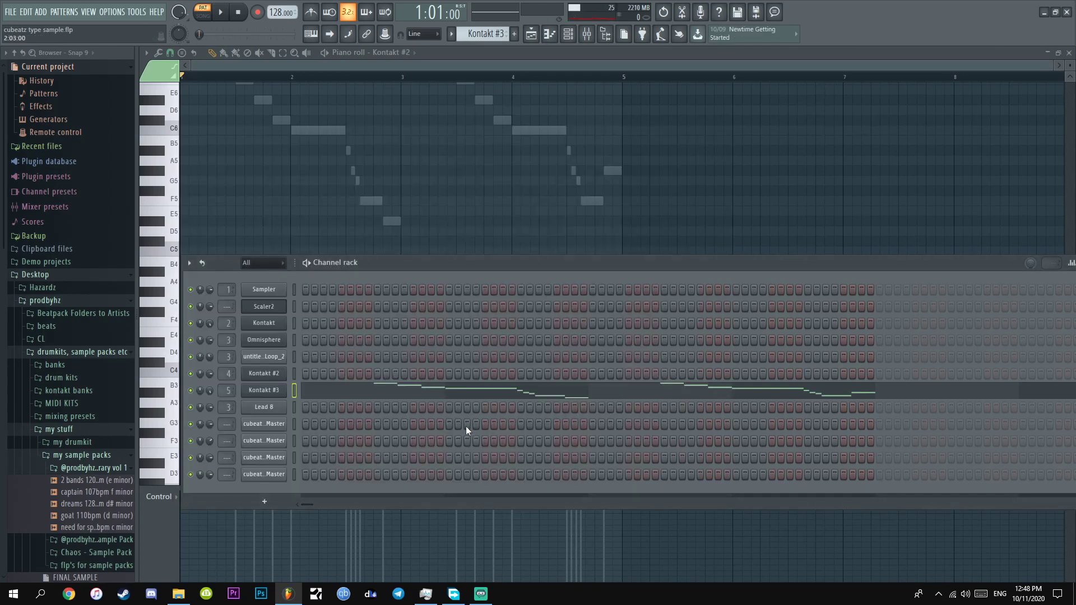
click(468, 403)
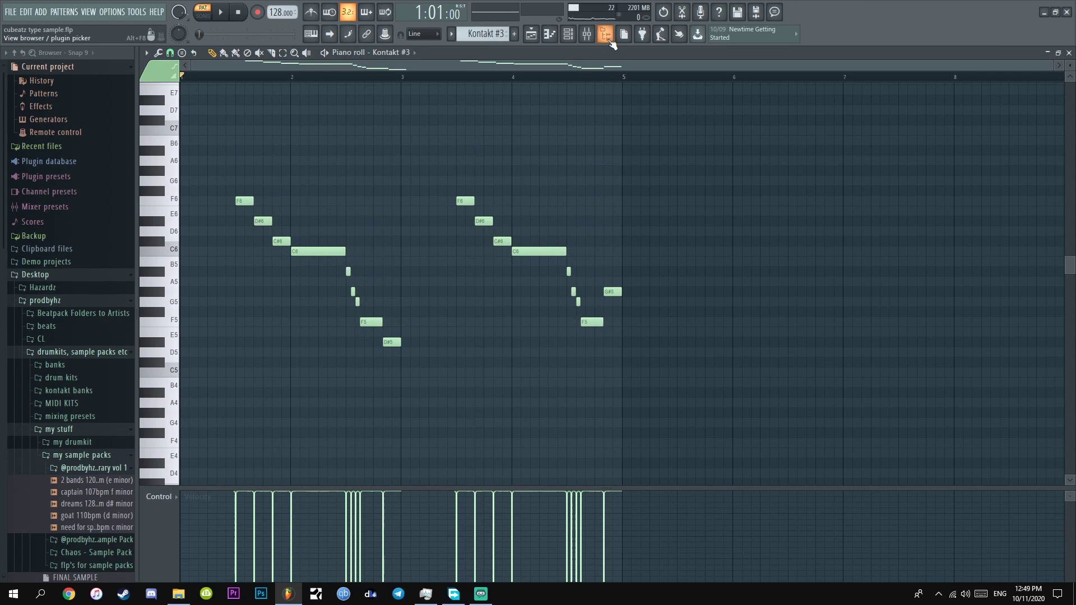
Bypass all effects on Insert 5 and audition the G5 note of the dry flute melody.
click(587, 34)
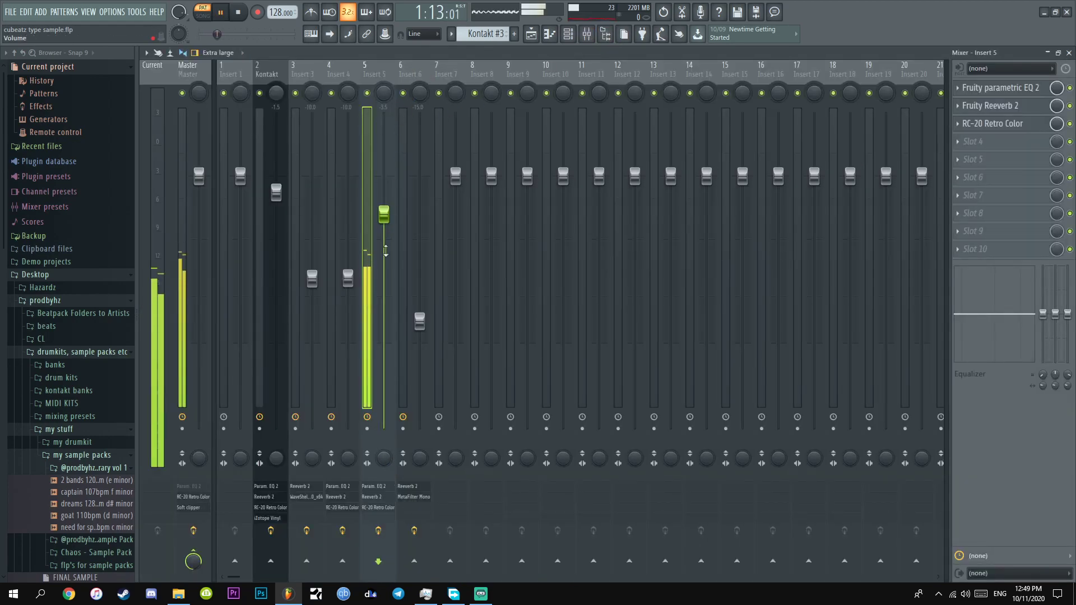
click(379, 530)
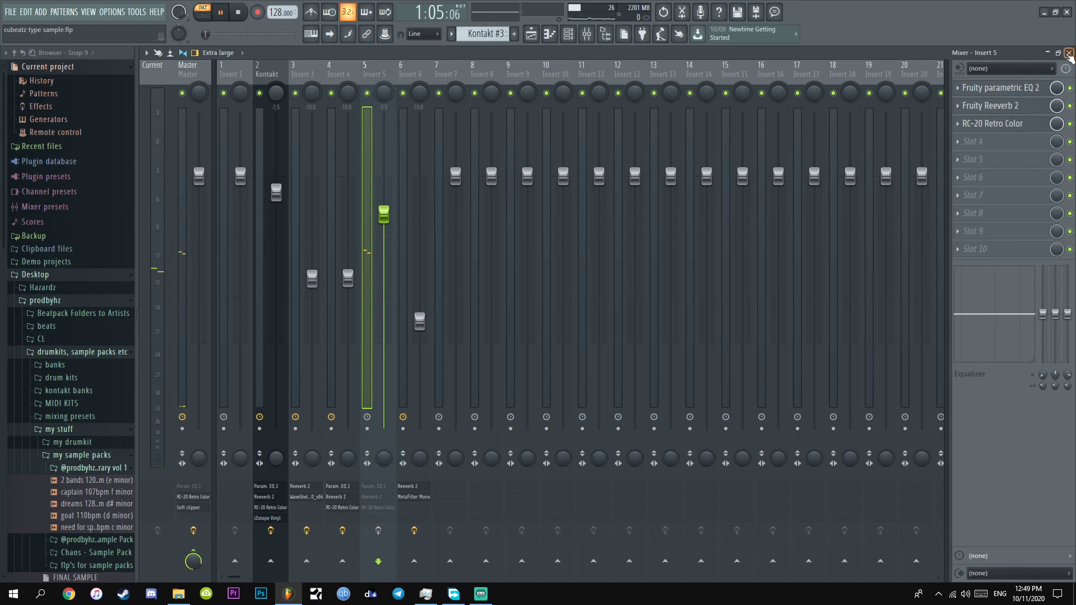
click(1068, 52)
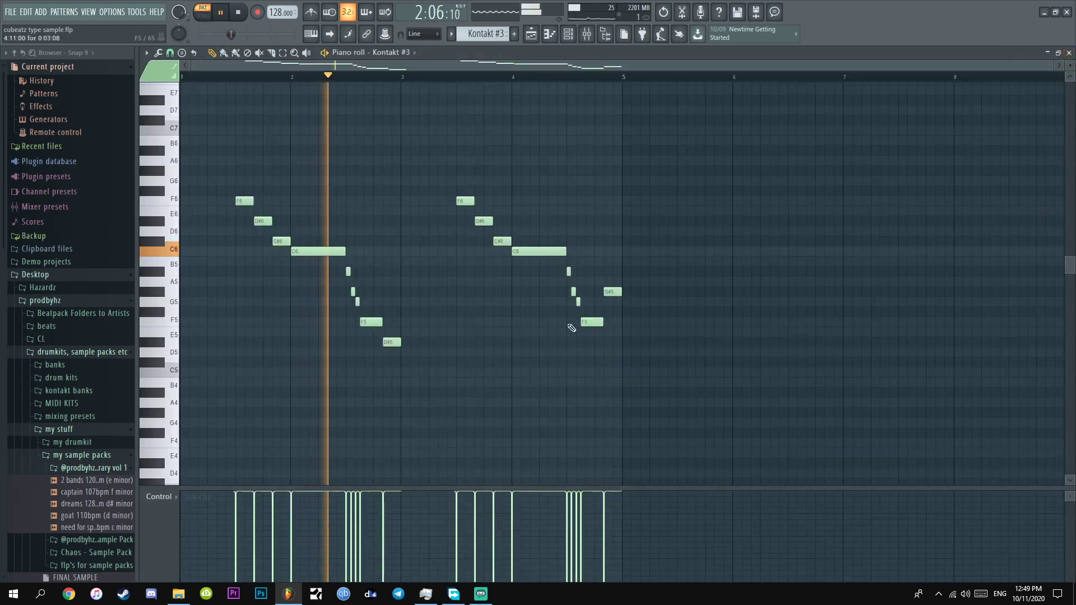
key(space)
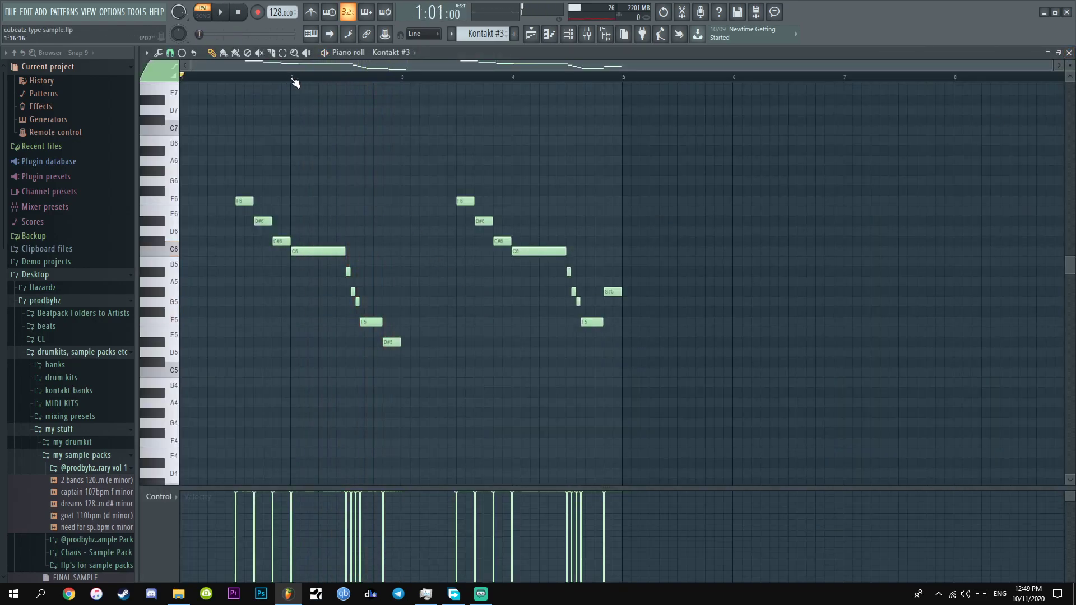
scroll(305, 82, up, 3)
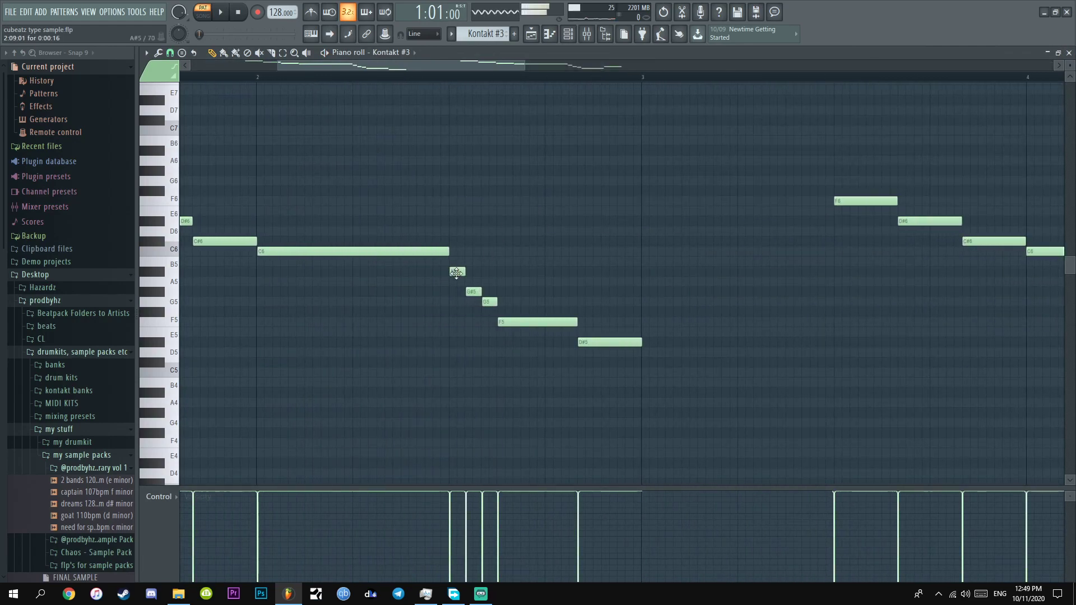
click(490, 303)
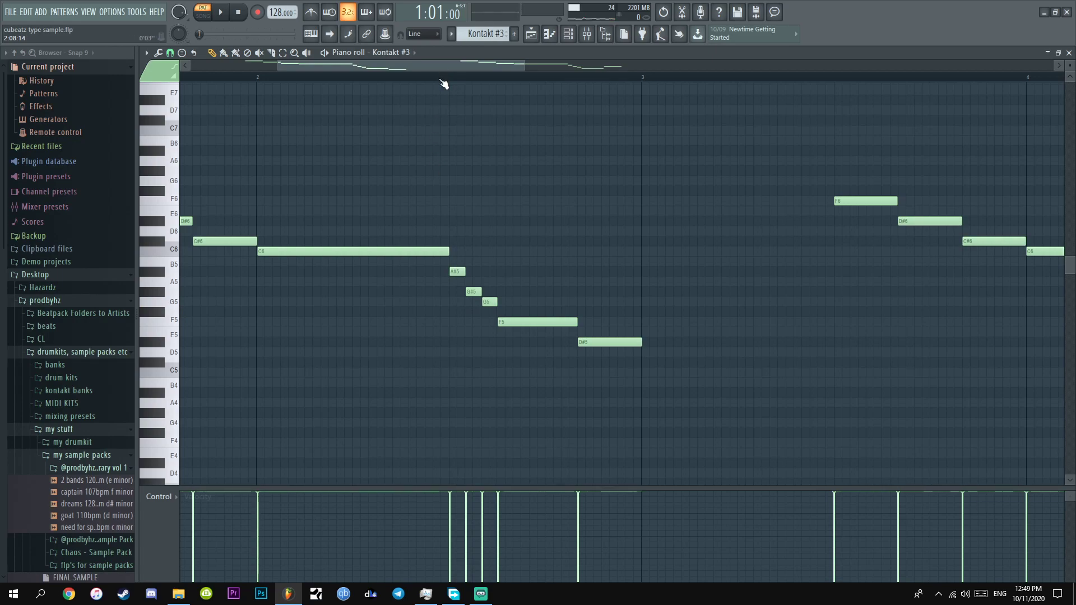
scroll(444, 84, down, 5)
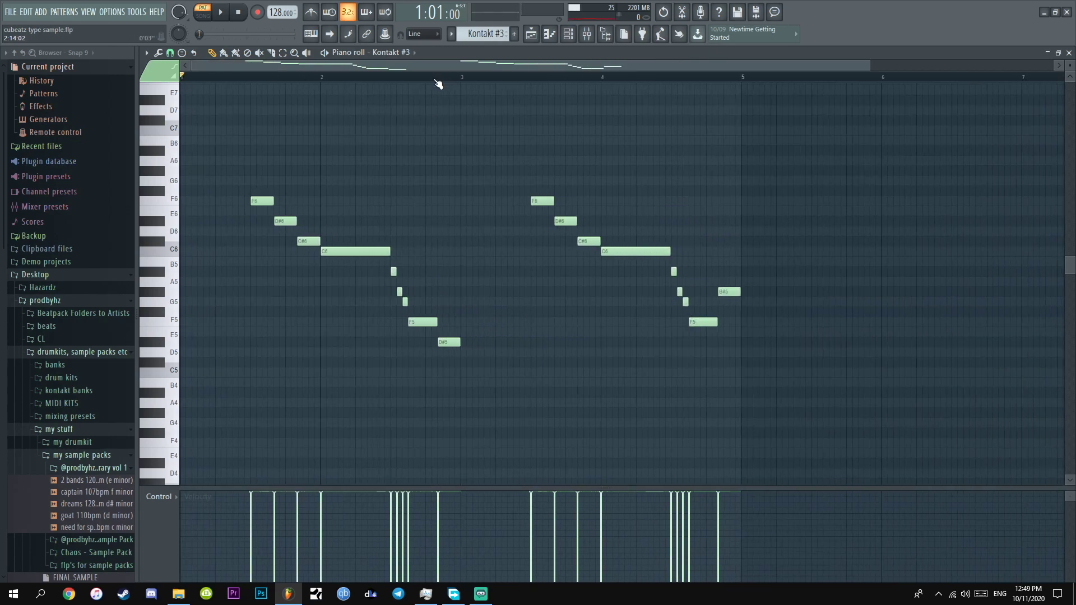
scroll(432, 84, up, 2)
scroll(355, 86, up, 2)
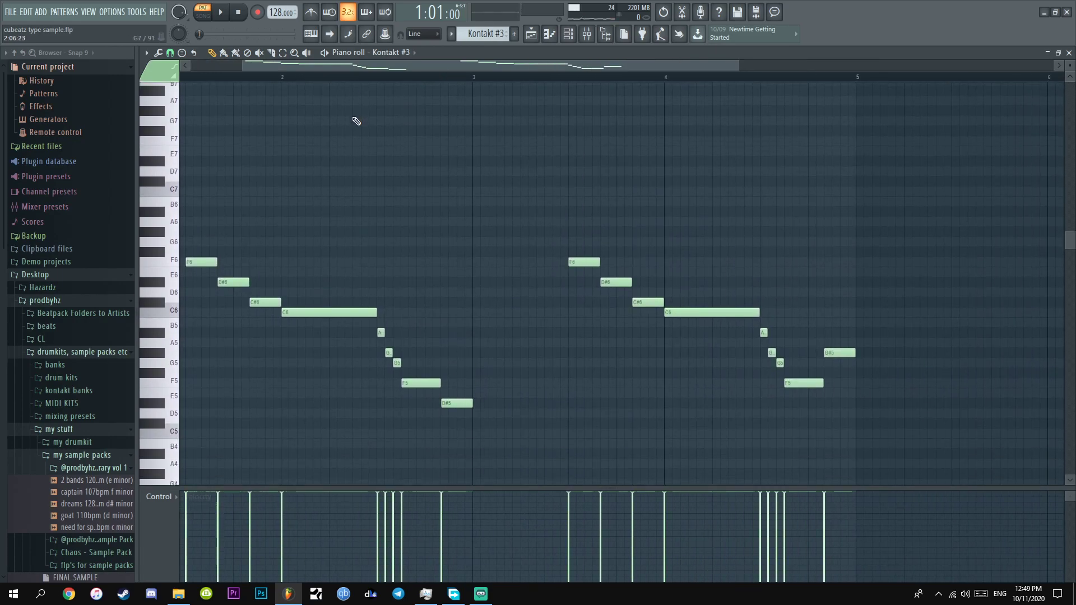
Switch Insert 5's EQ, Reeverb 2 and RC-20 back on, review each, and play the Kontakt #3 melody.
click(588, 39)
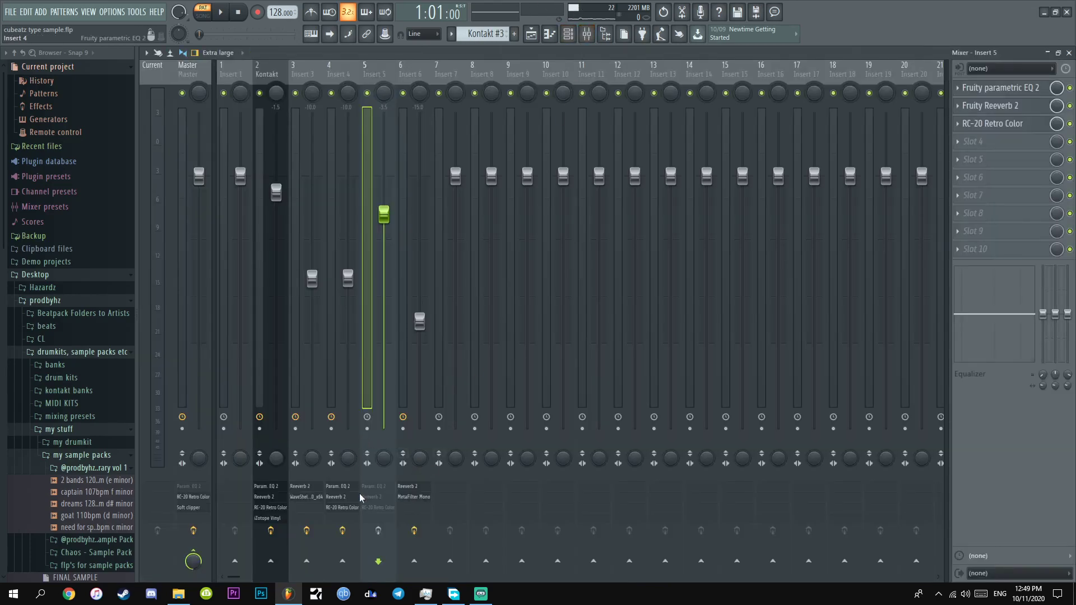
click(381, 531)
click(1023, 91)
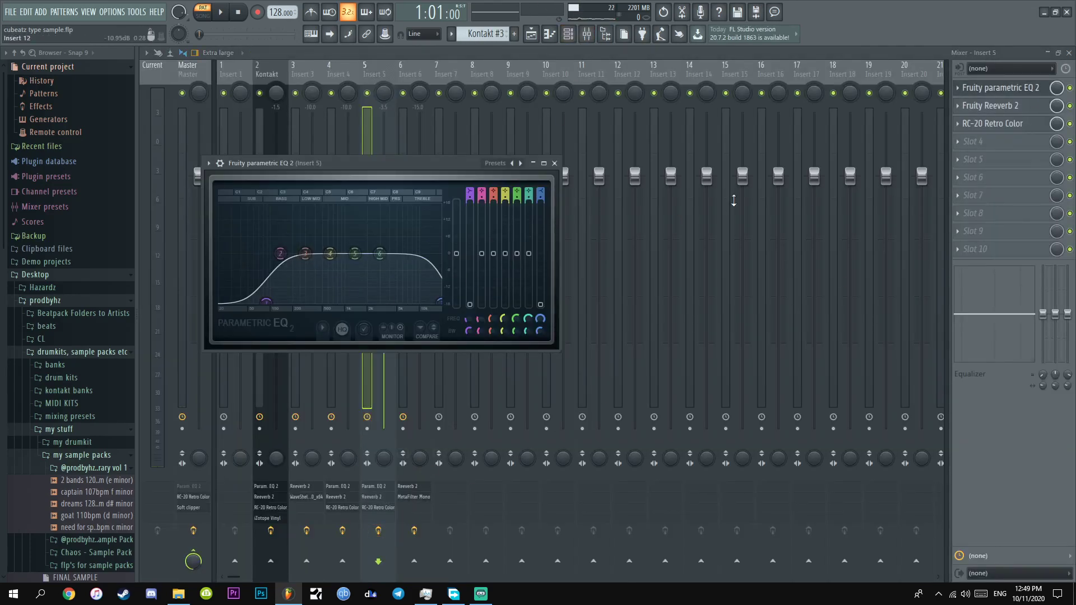
click(989, 105)
click(988, 106)
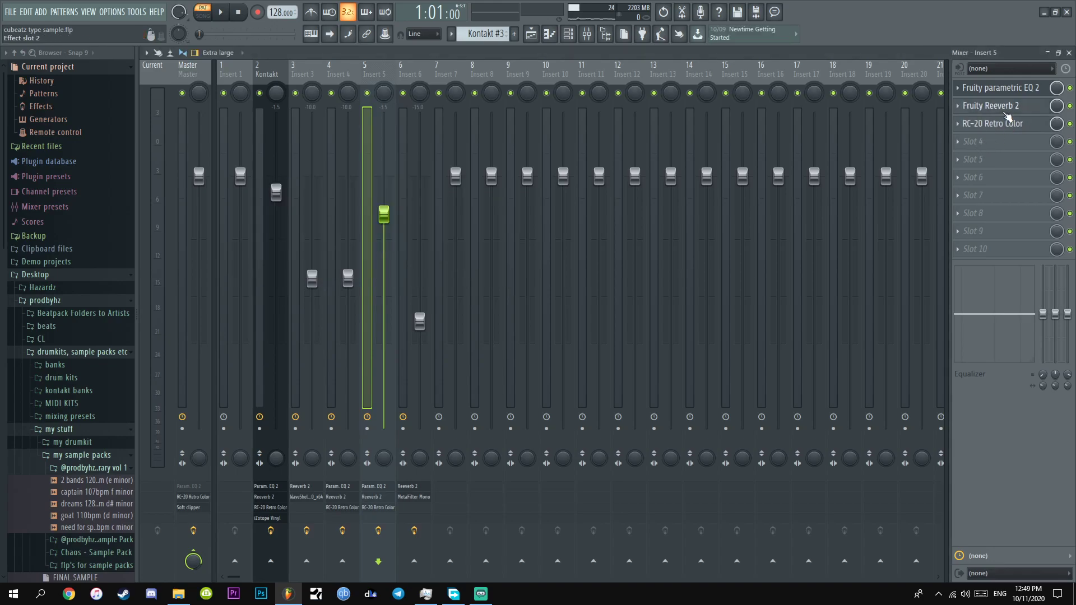
click(991, 124)
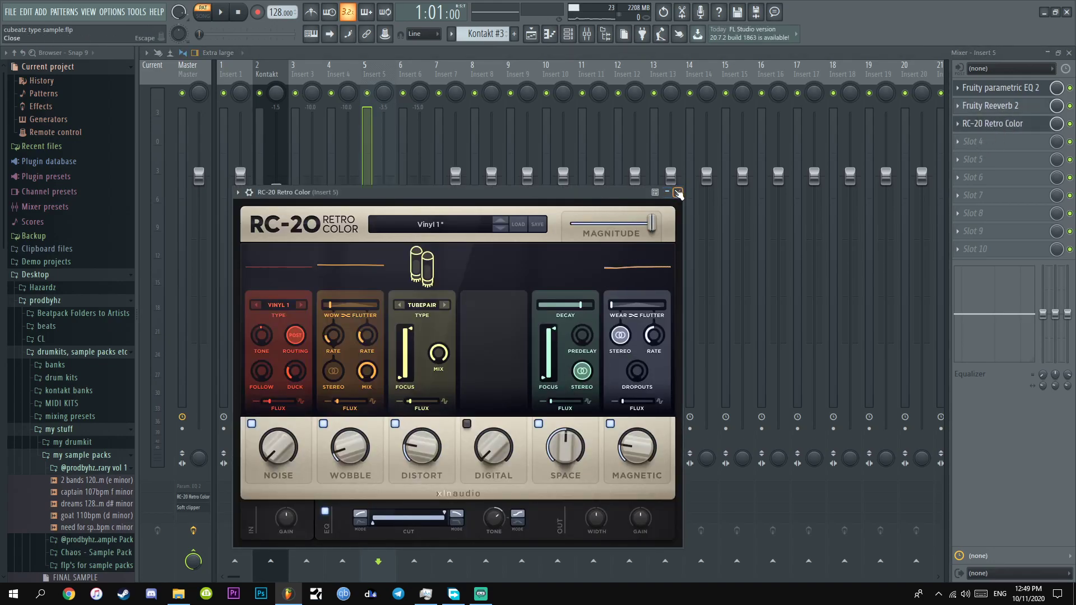
click(678, 192)
click(1069, 52)
key(space)
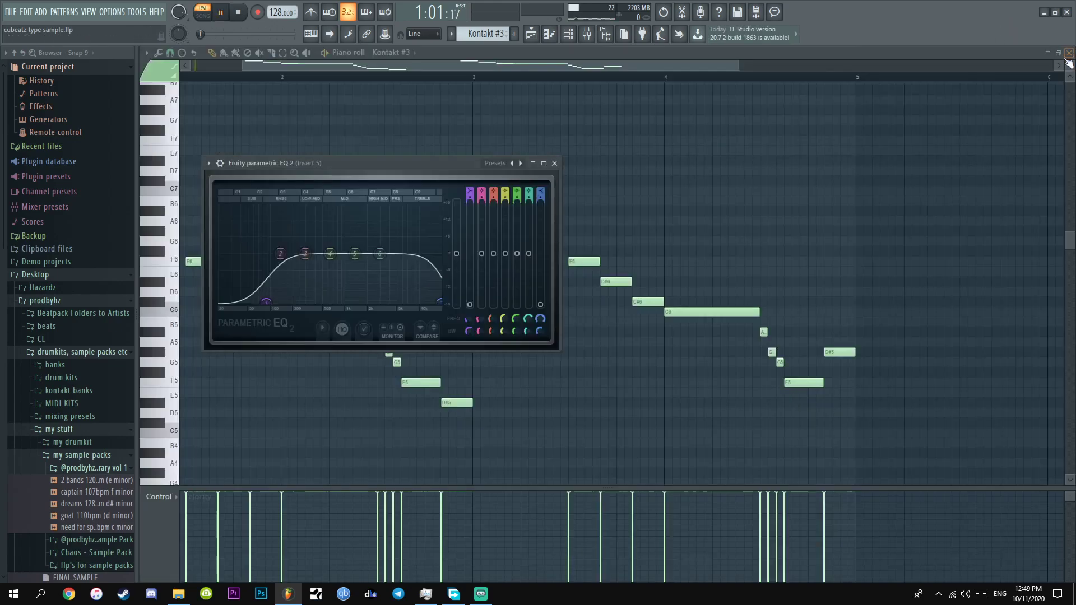
Review the Lead 8 sampler channel and play its C4–C5 four-bar pattern in the piano roll.
click(555, 164)
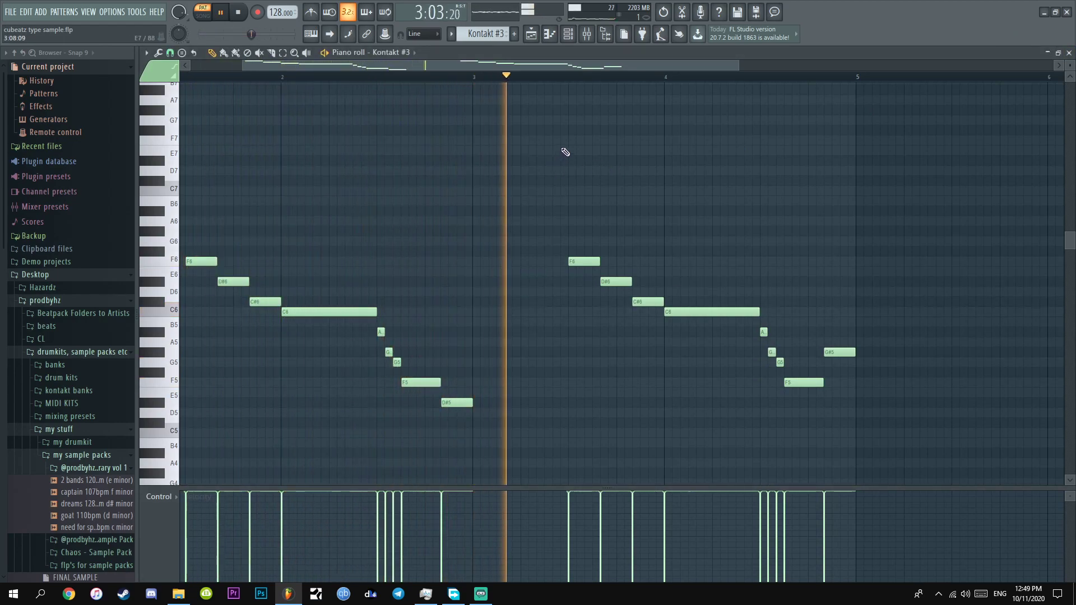
key(space)
click(568, 33)
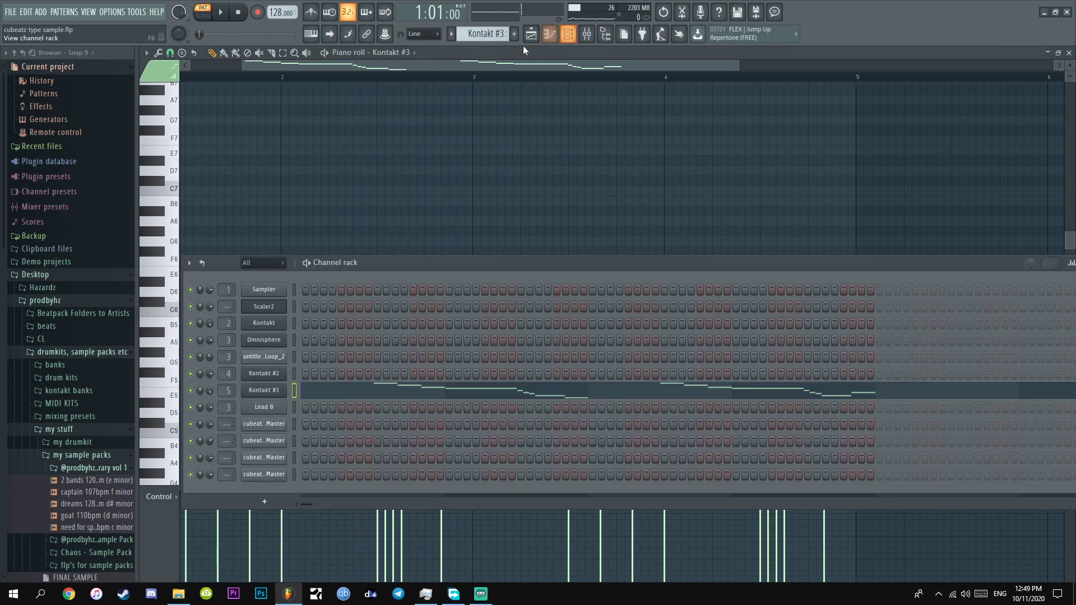
scroll(485, 34, down, 1)
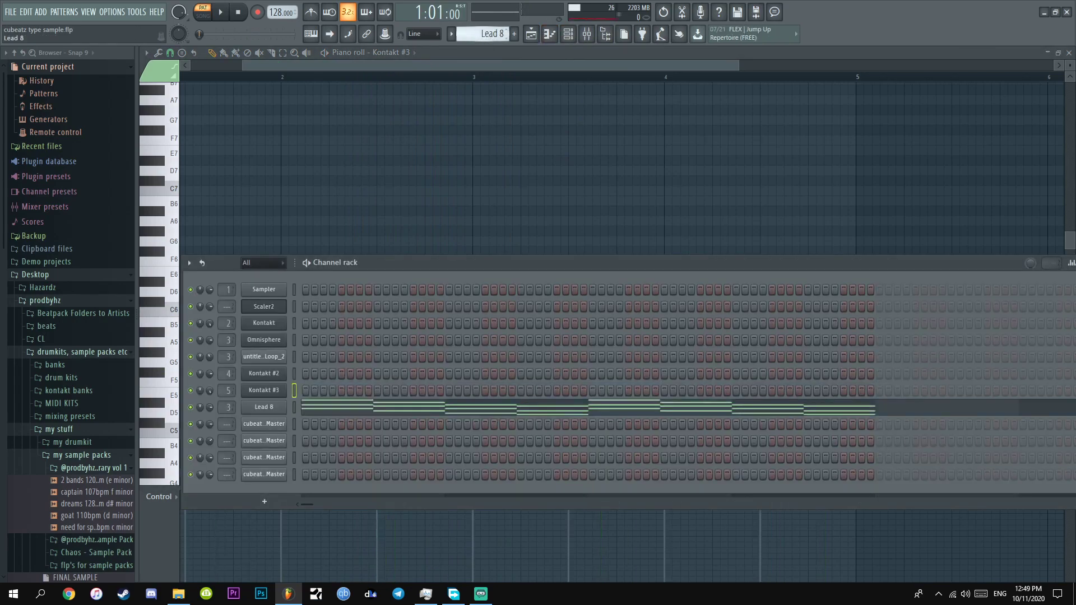
click(275, 406)
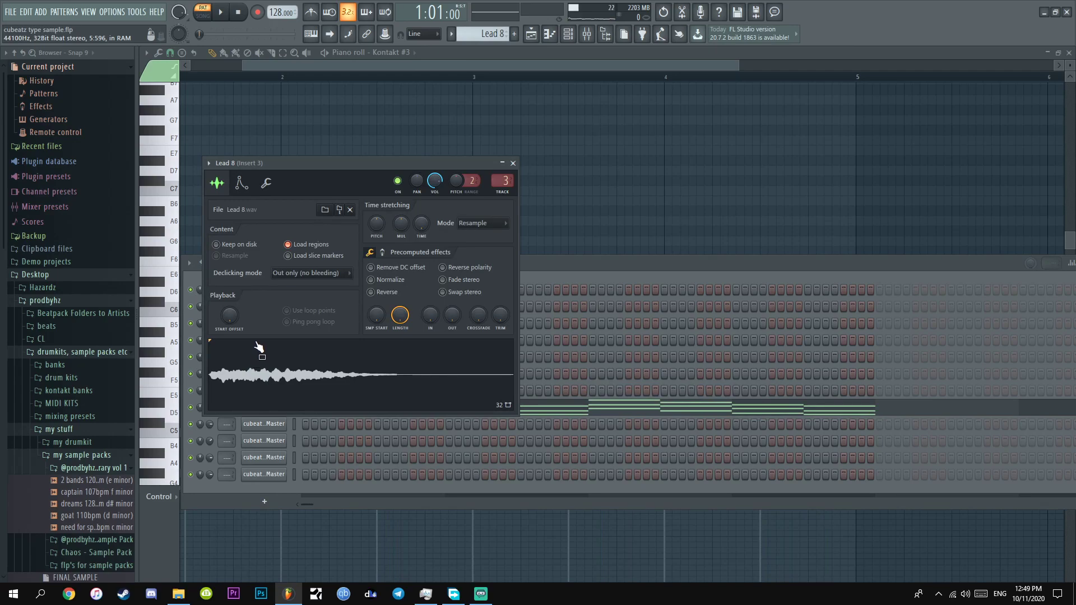
click(512, 163)
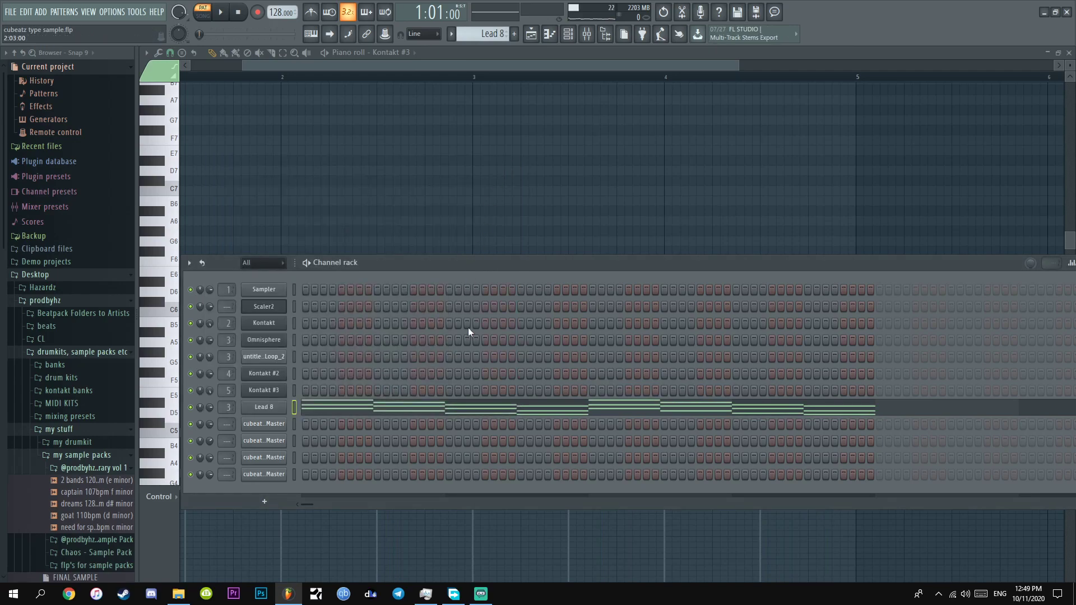
click(493, 408)
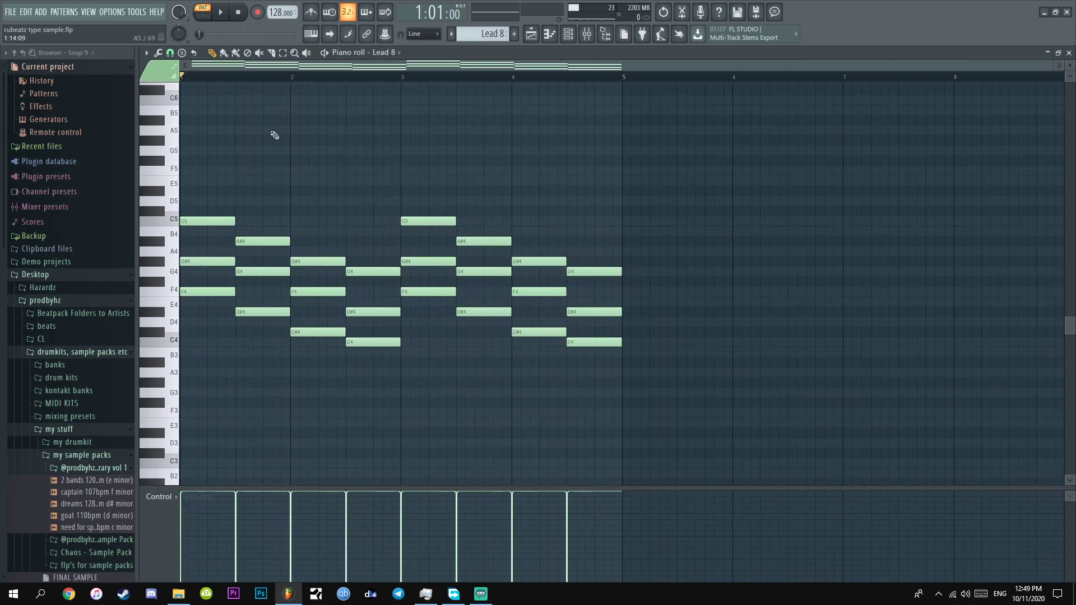
key(space)
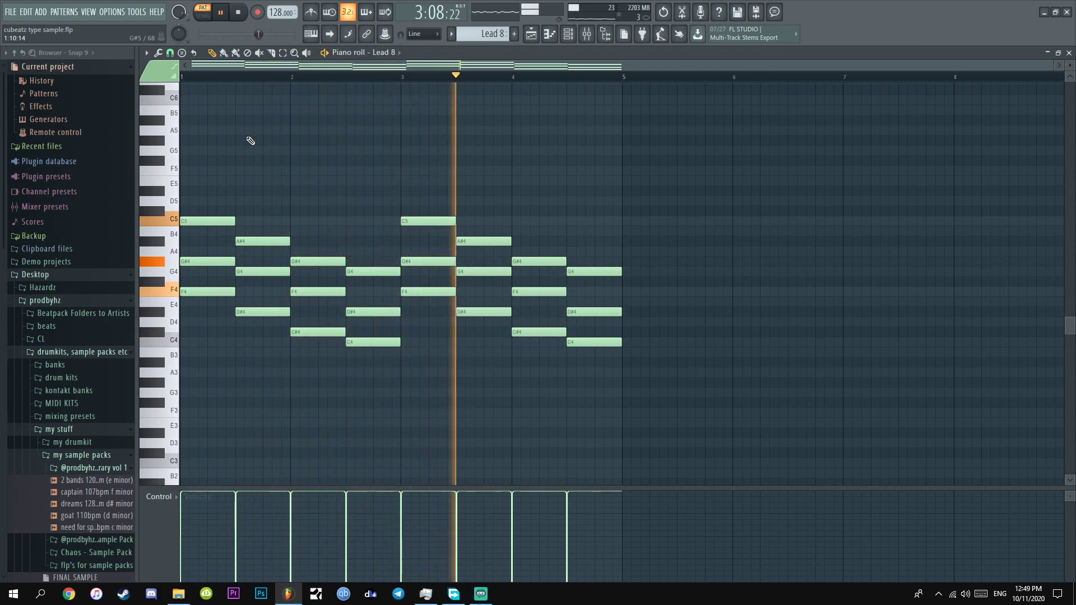
Stop playback and close the mixer and piano roll to reveal the playlist.
key(space)
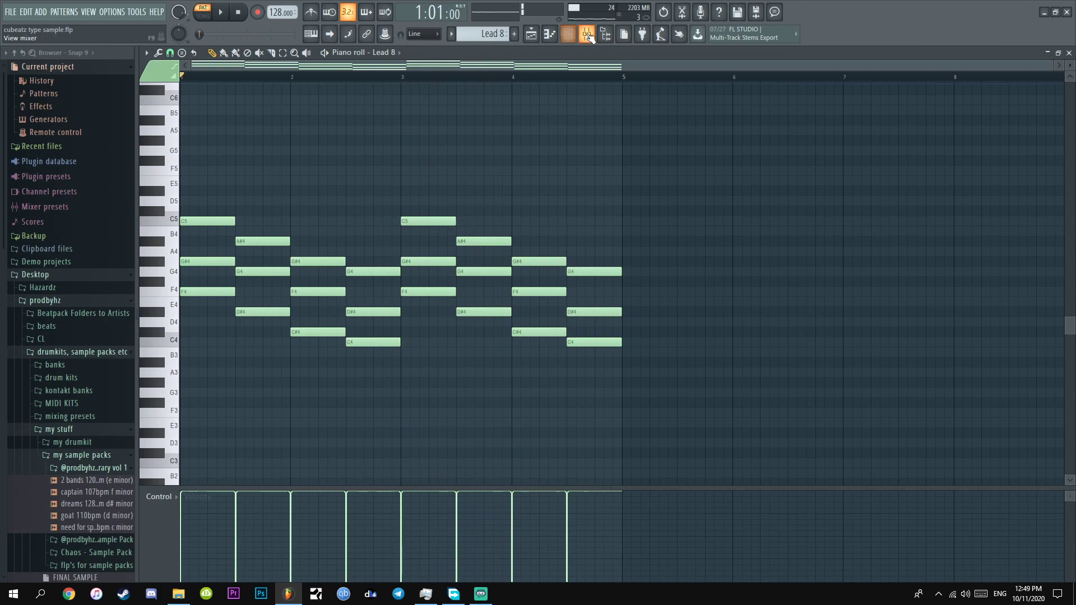
key(F9)
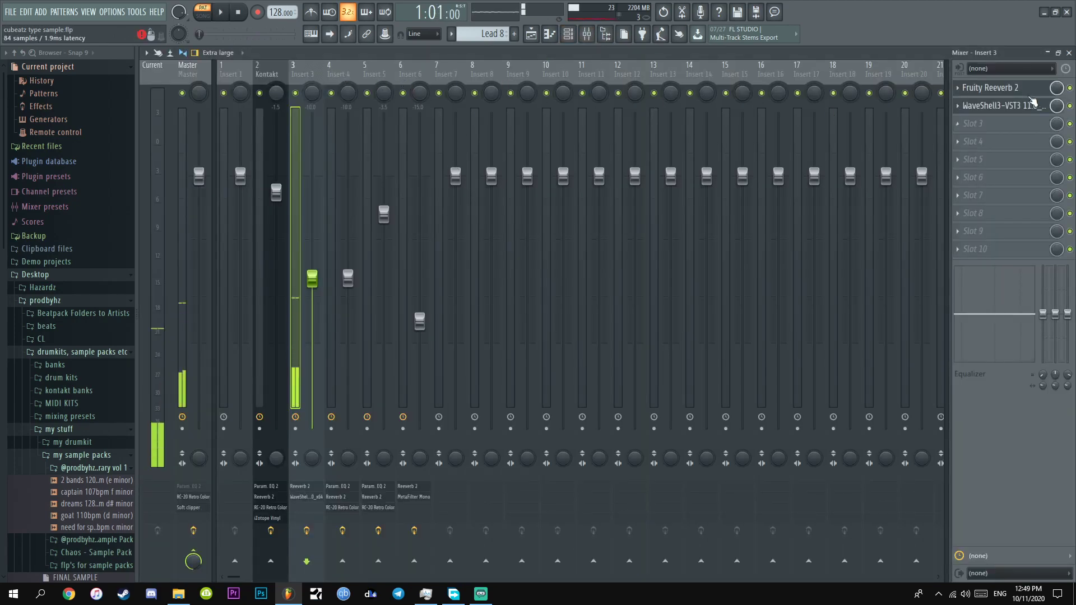
click(1068, 53)
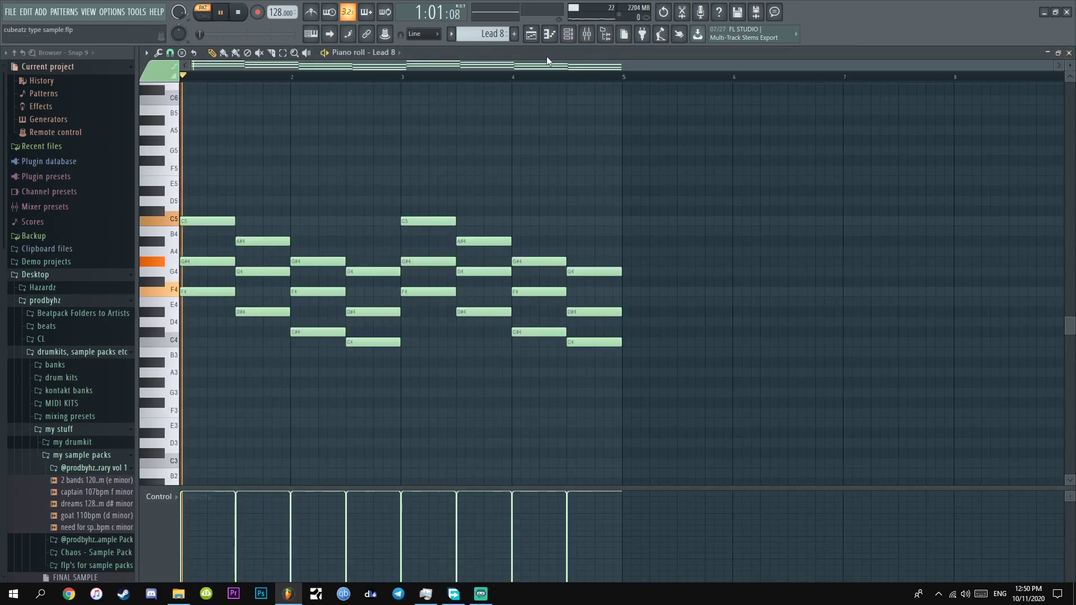
key(F6)
scroll(498, 33, up, 1)
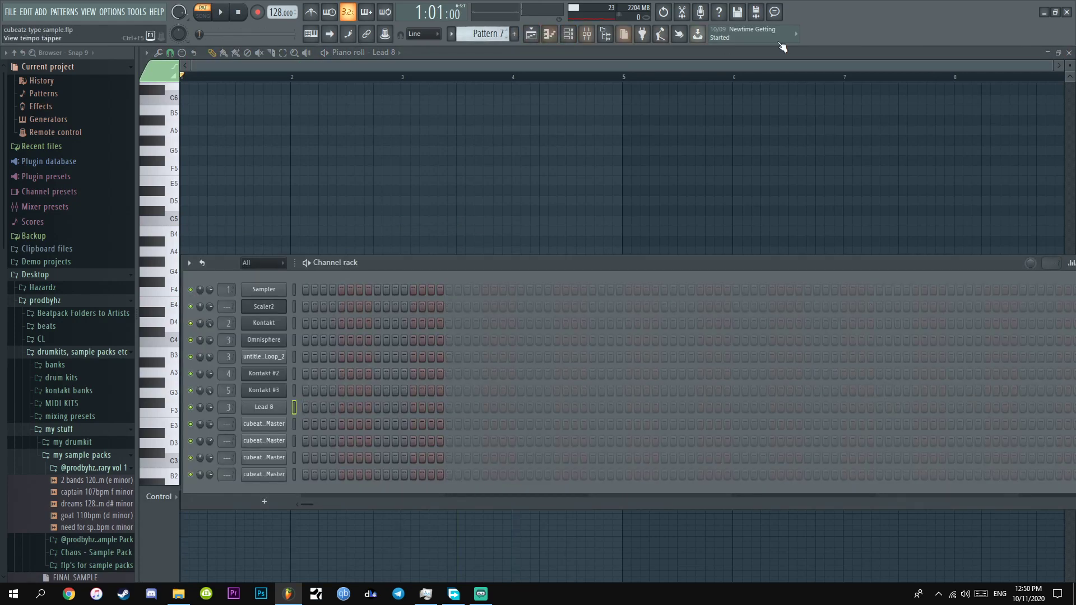
click(1068, 52)
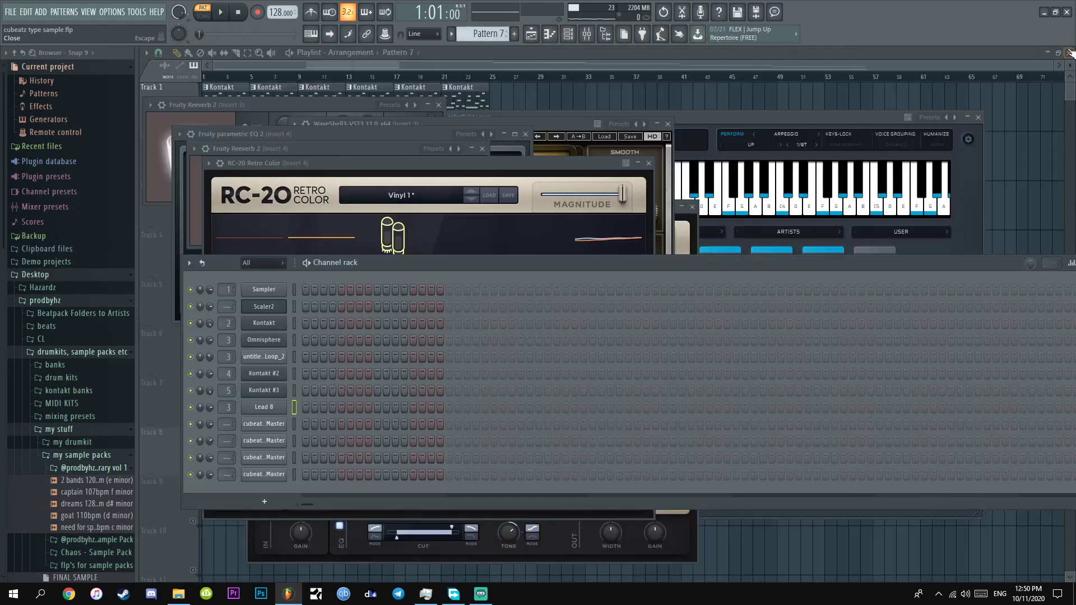
Close the Scaler2, WaveShell, RC-20 Retro Color, Parametric EQ 2 and Reeverb 2 plugin windows.
click(980, 118)
click(667, 124)
click(638, 163)
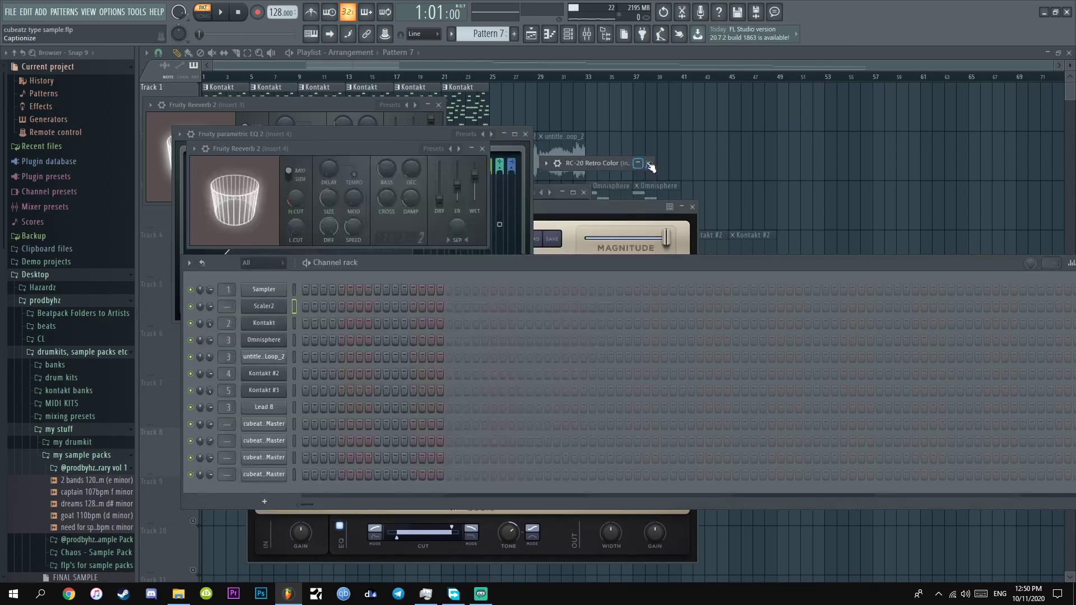
click(692, 207)
click(649, 163)
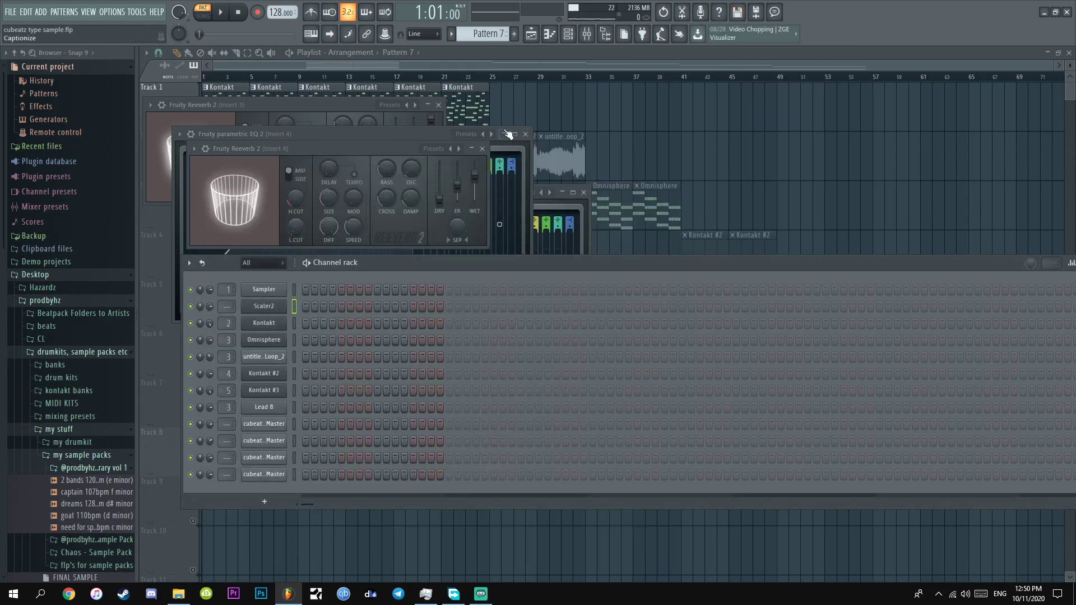
click(525, 134)
click(482, 148)
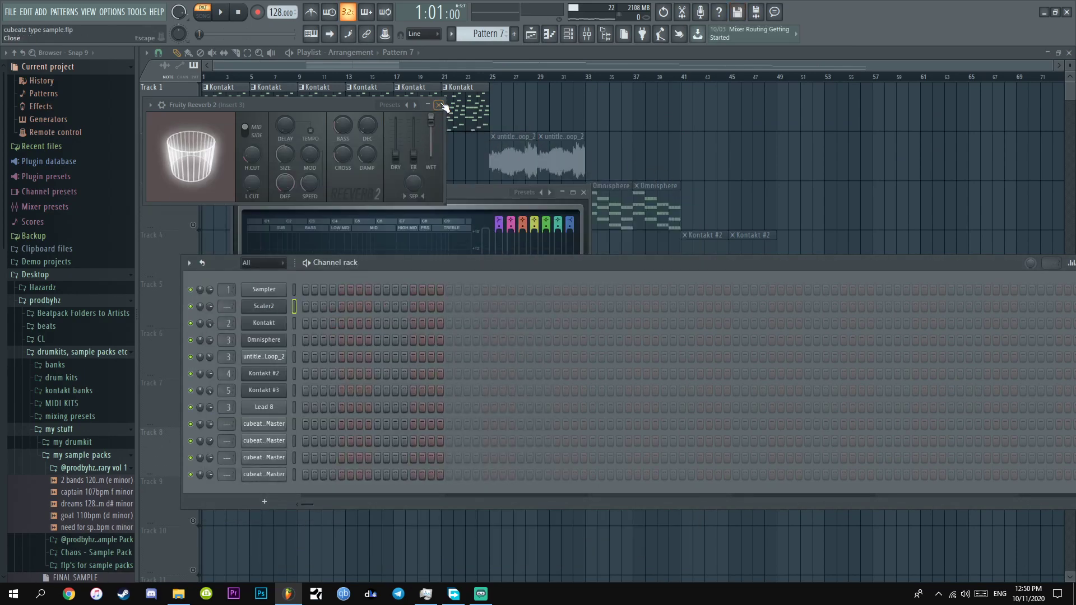
click(562, 192)
Close the last Reeverb 2 window and channel rack, then release Track 1's solo.
click(438, 105)
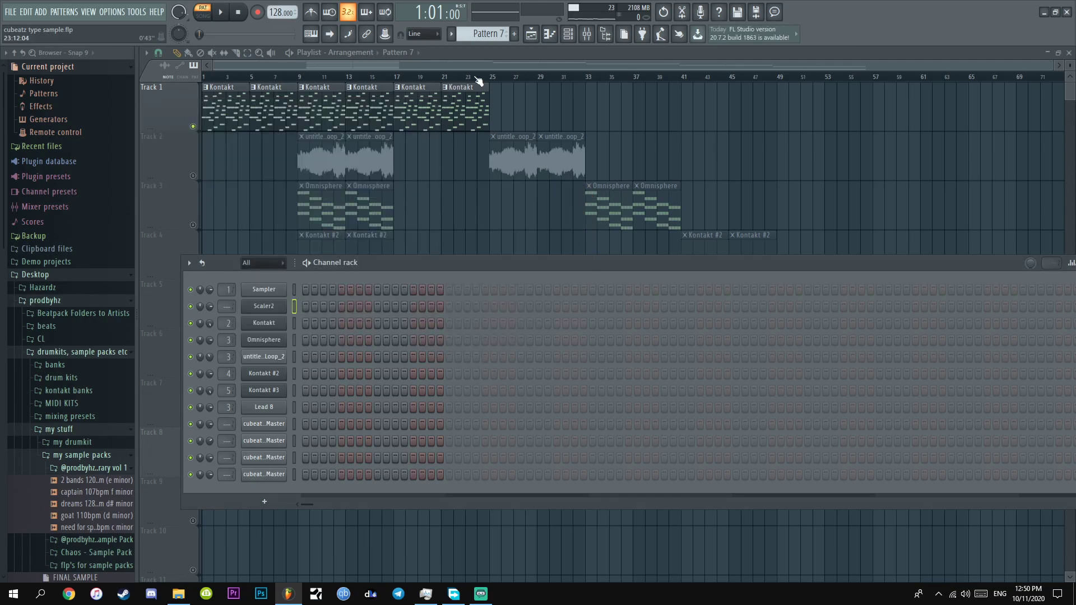
click(529, 37)
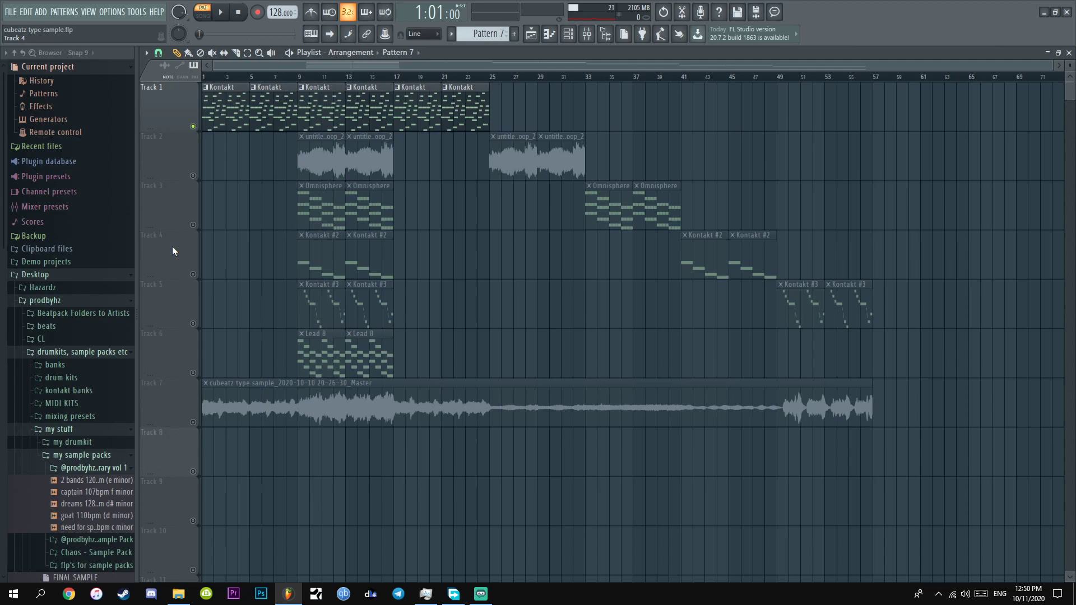
right_click(187, 121)
key(Escape)
right_click(192, 126)
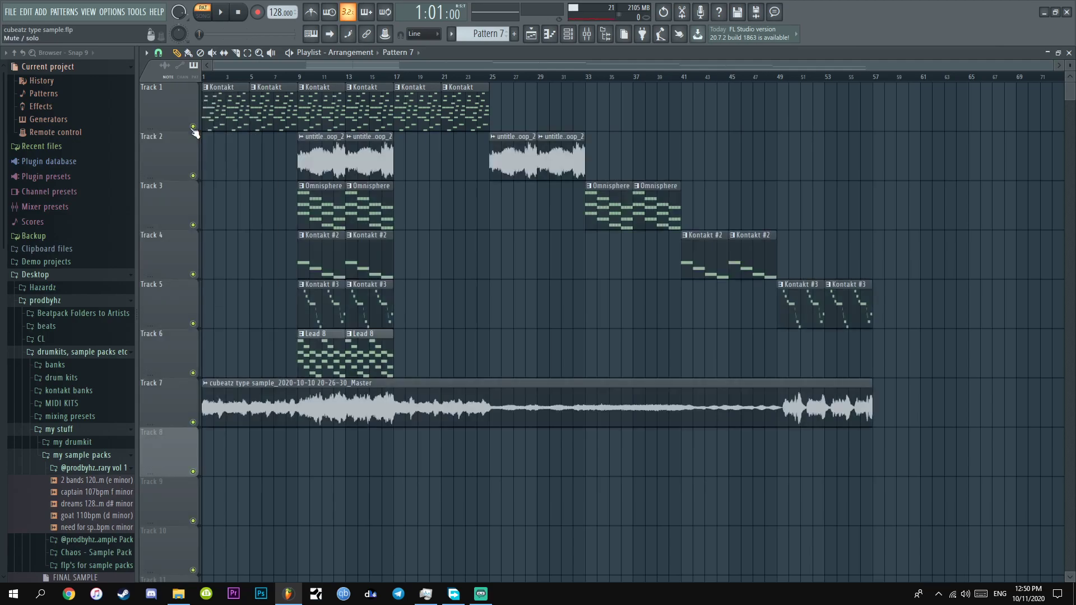
Mute Track 7's rendered audio clip and play the full arrangement.
click(194, 422)
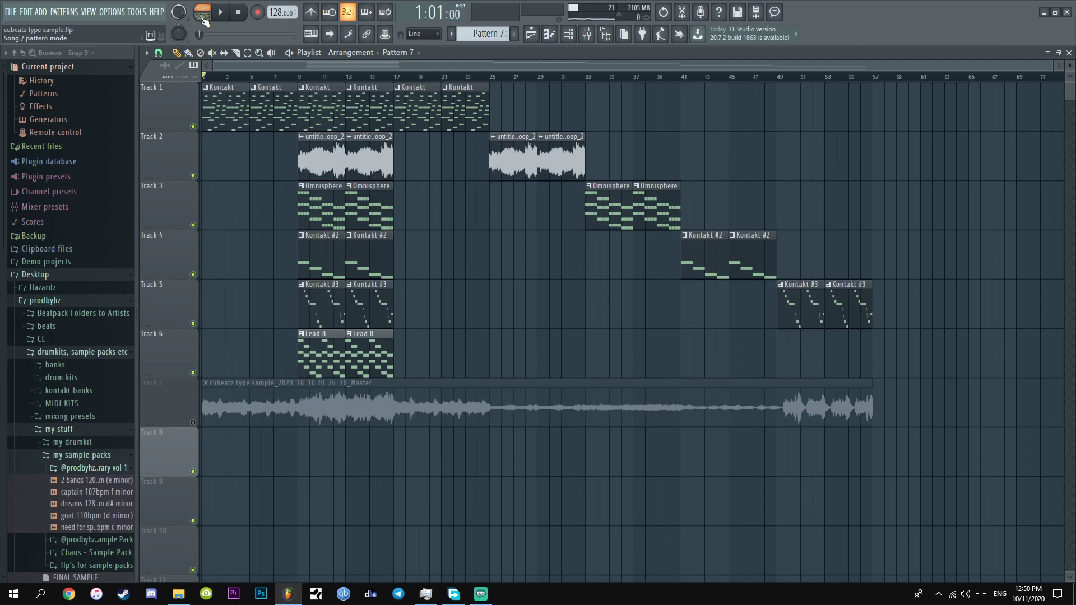
key(space)
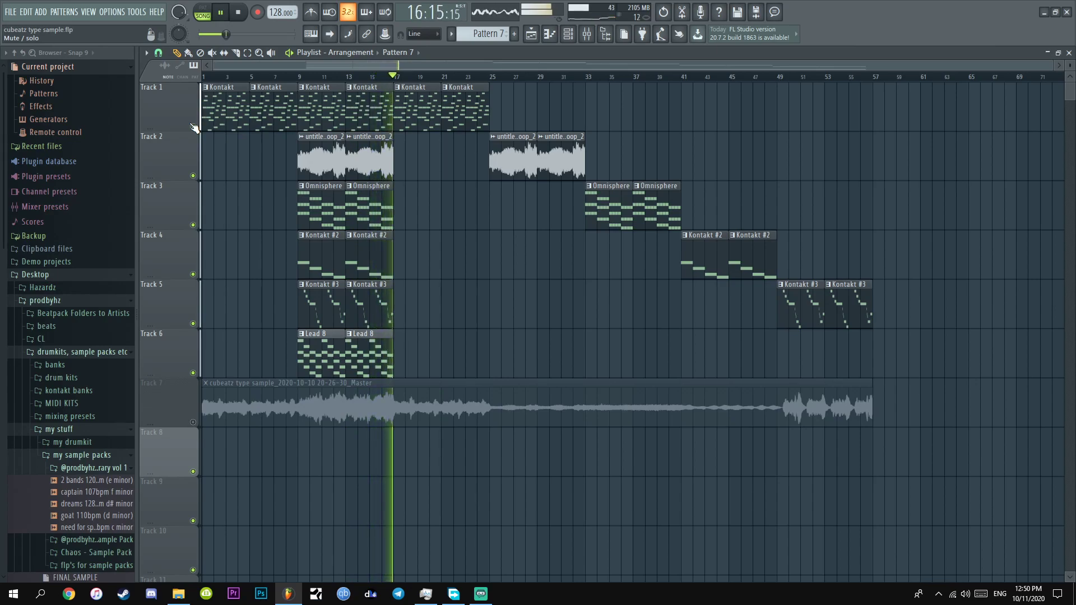
Stop playback, arm the Master track for disk recording, and cancel the render export.
key(space)
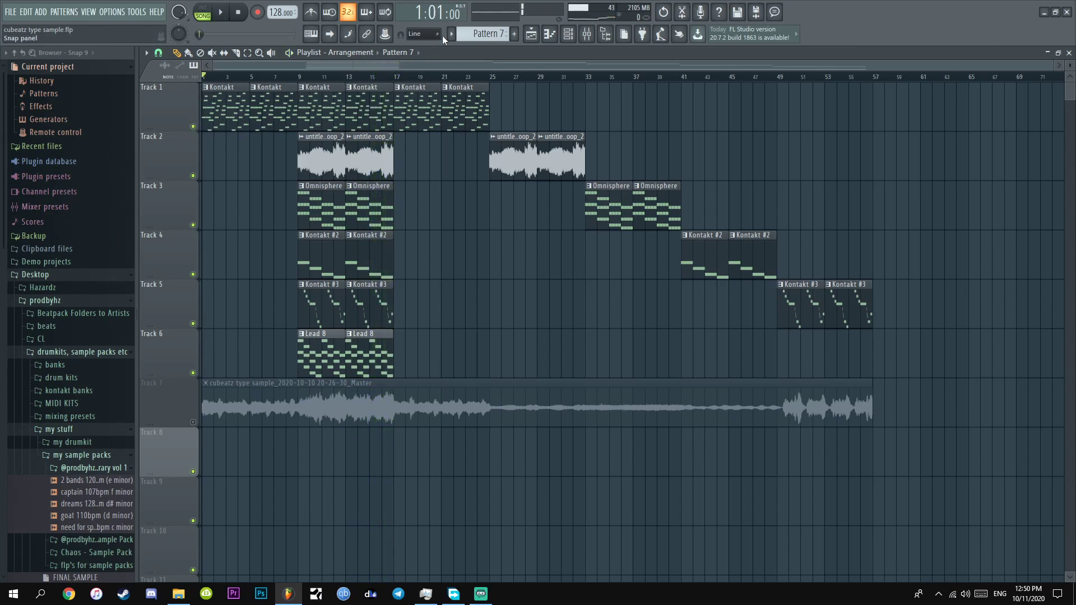
click(588, 35)
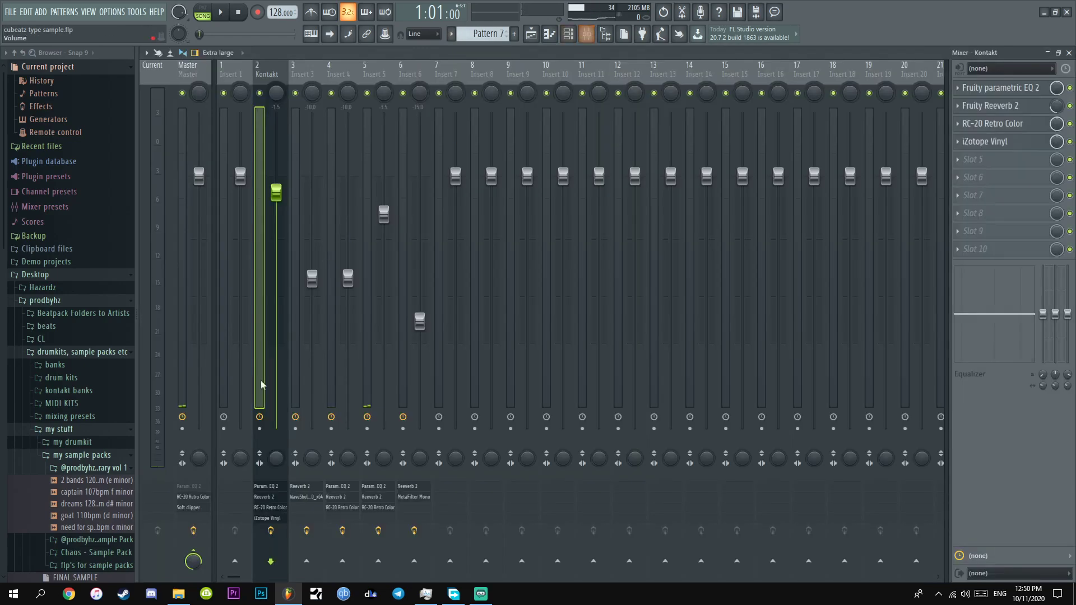
click(182, 429)
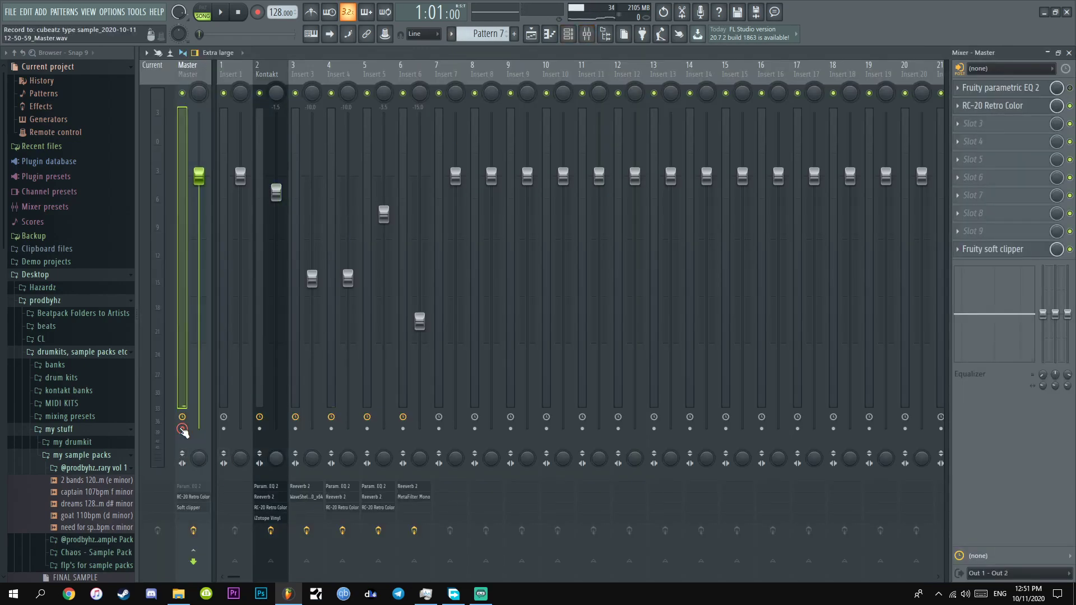
key(ctrl+r)
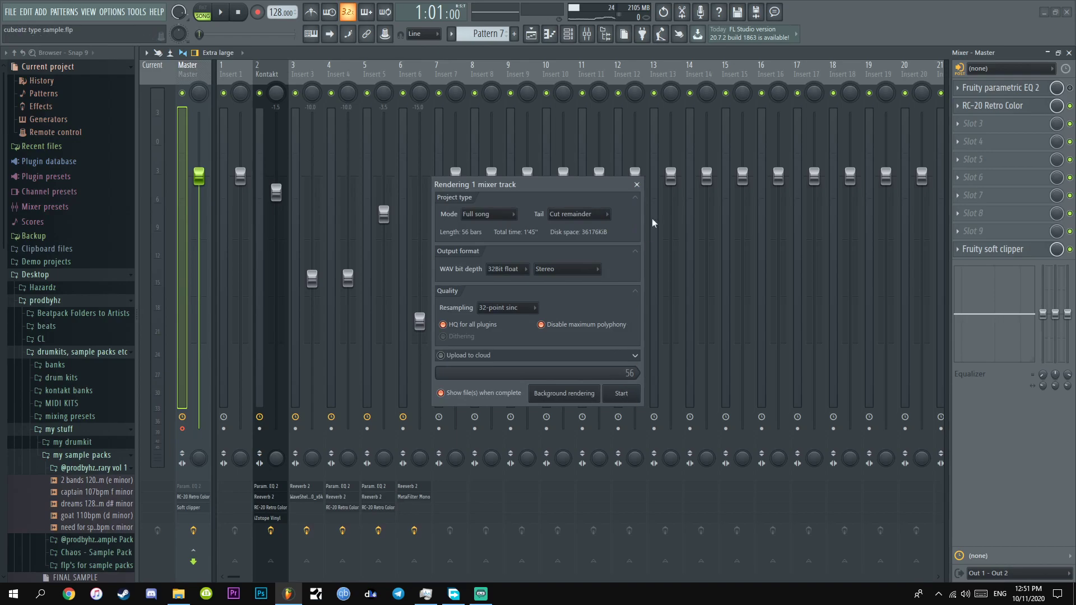
click(636, 185)
Close the mixer, solo Track 7's rendered Master clip, and open its sample settings.
click(1068, 52)
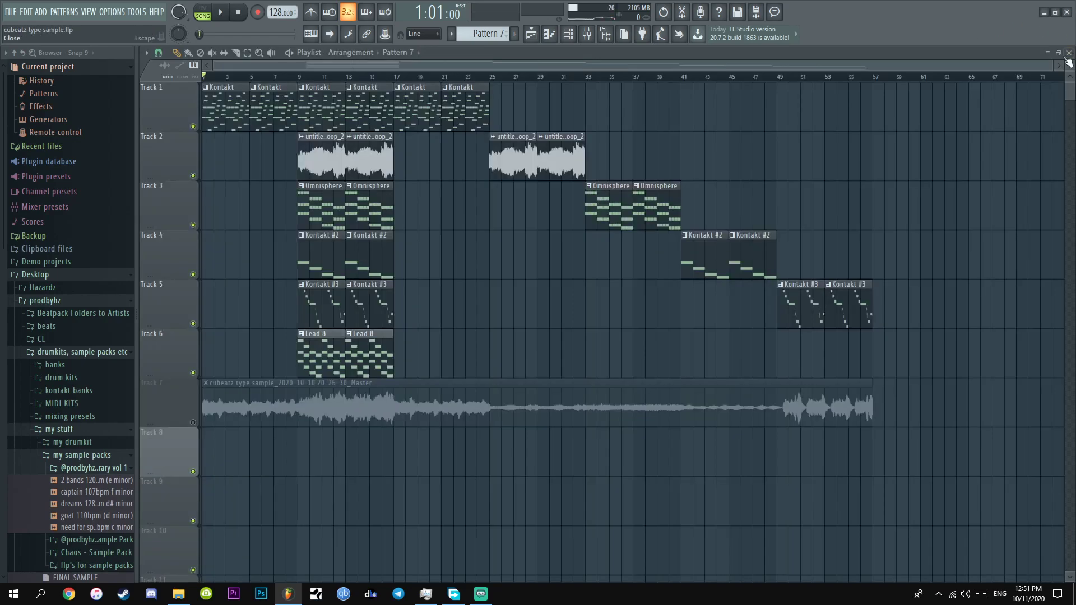
right_click(196, 421)
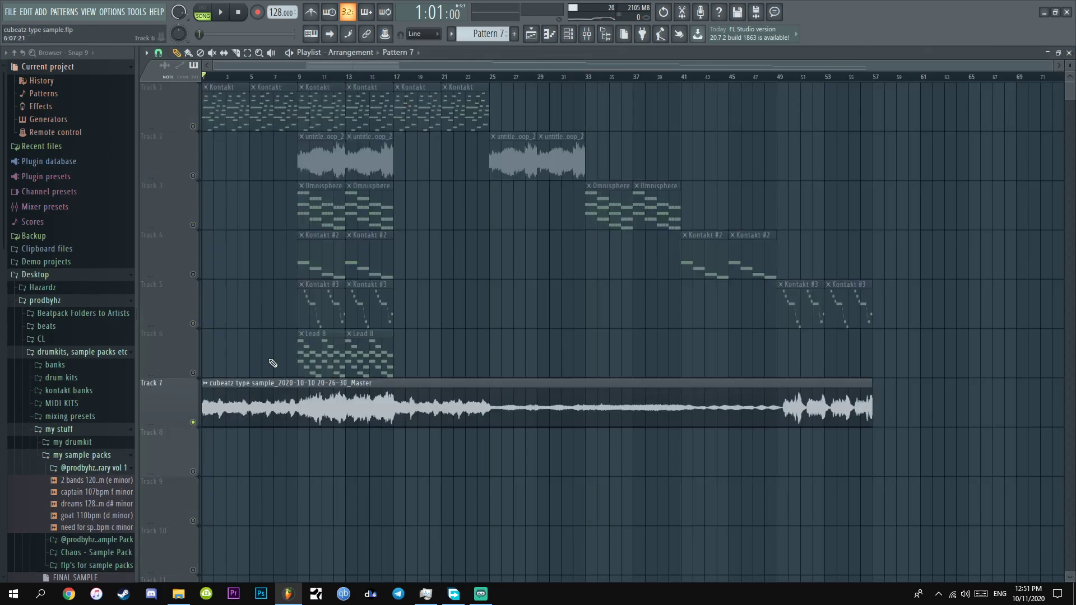
double_click(307, 388)
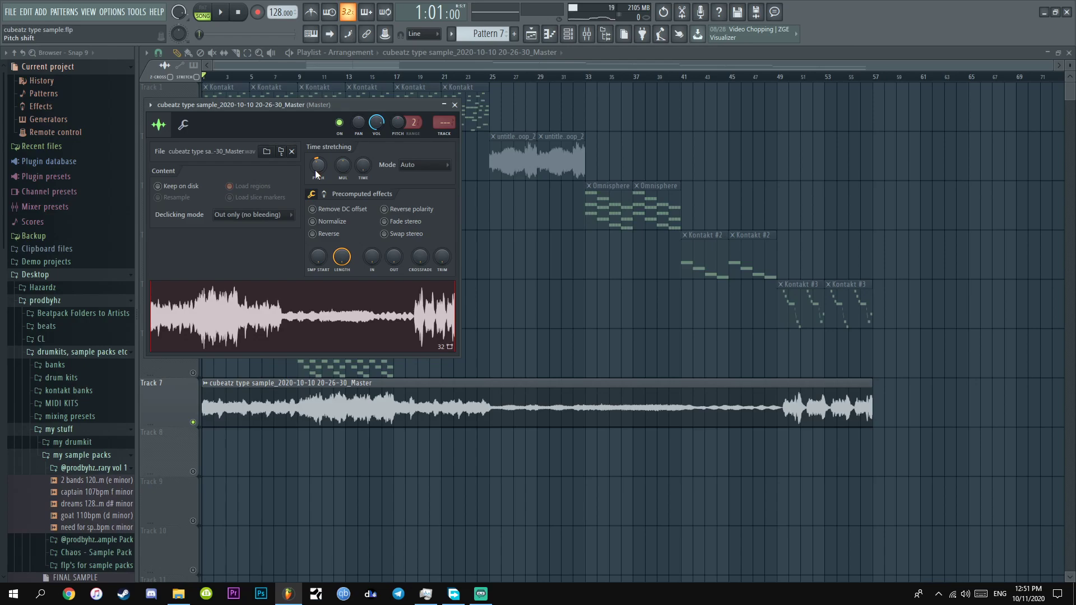
click(454, 105)
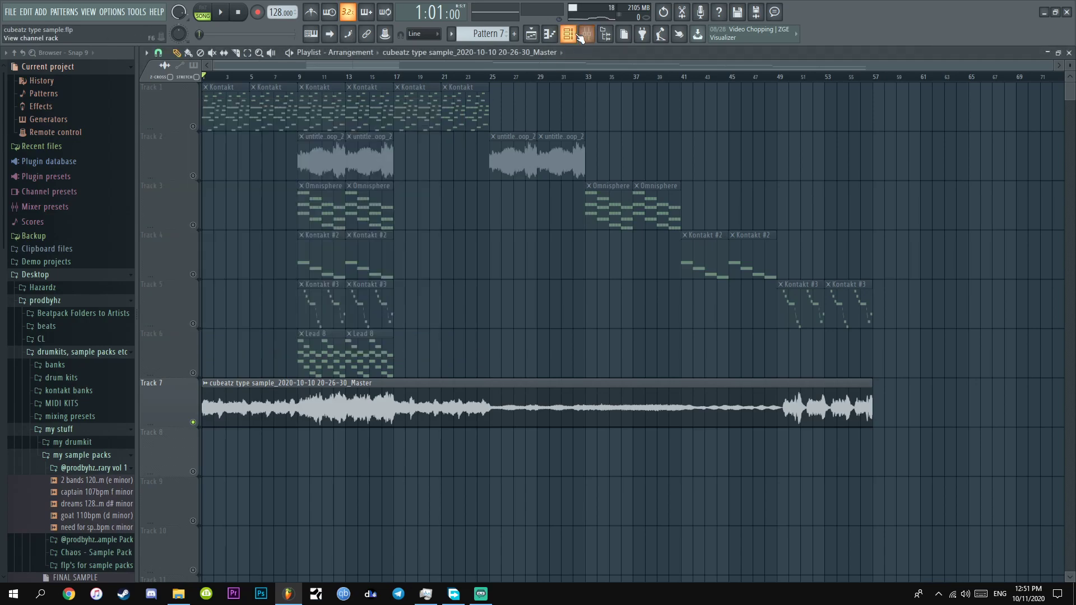
key(F9)
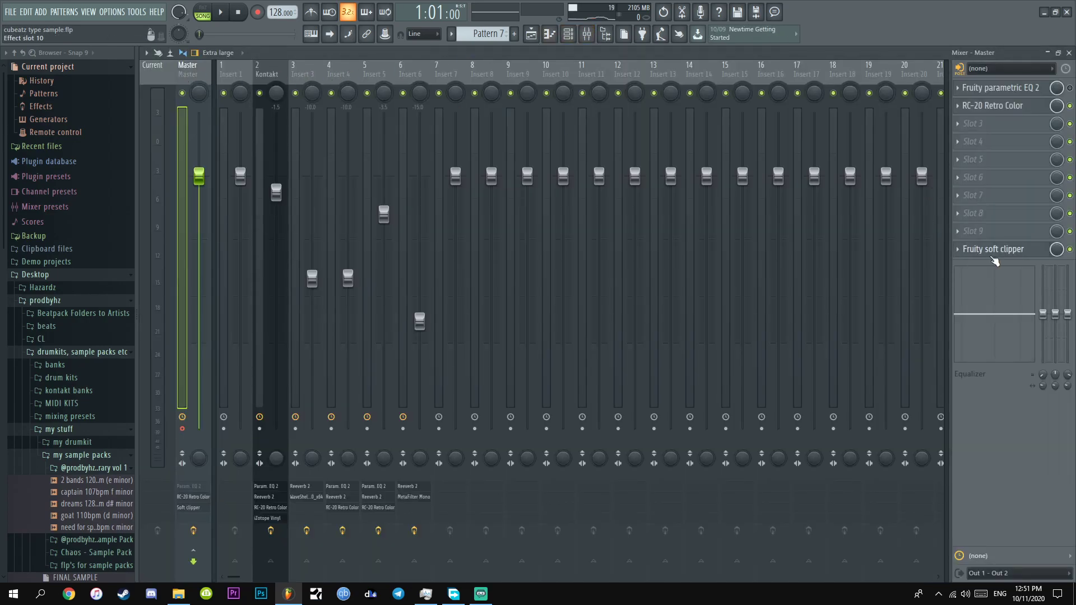
click(997, 106)
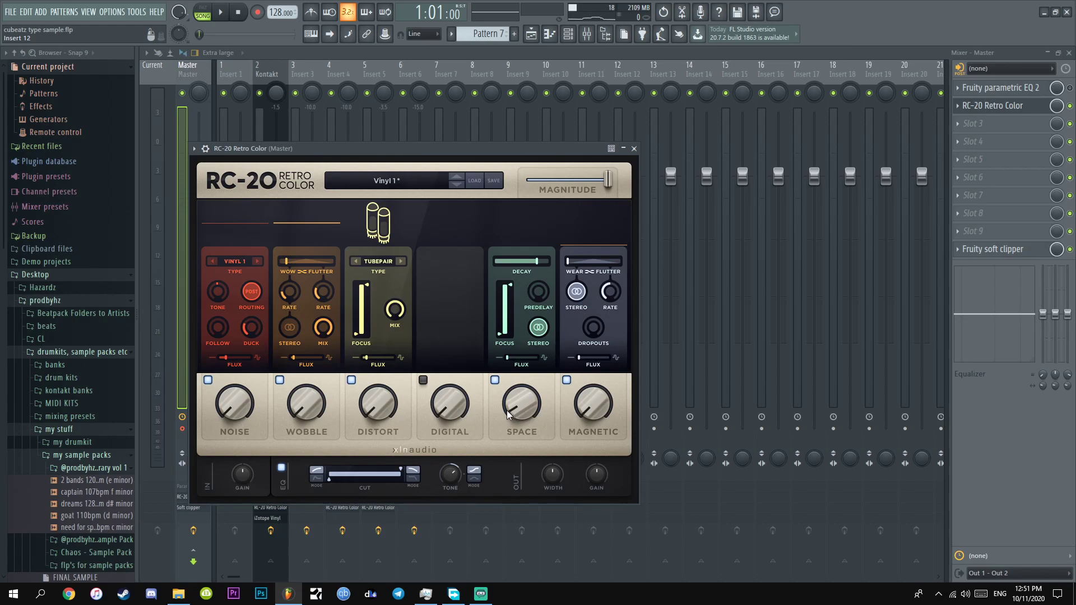
click(1007, 90)
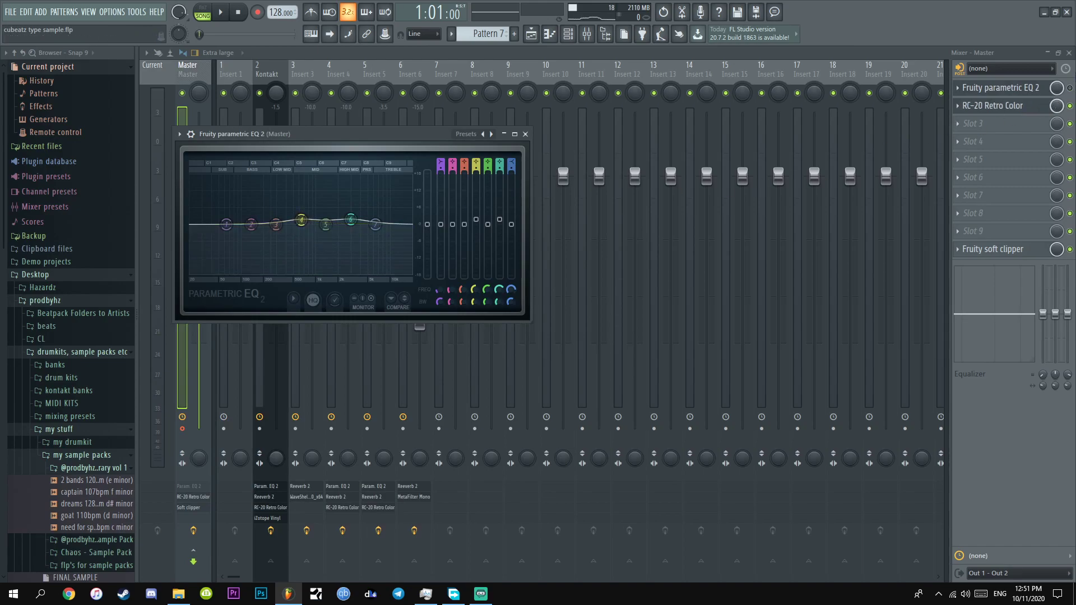
click(1069, 54)
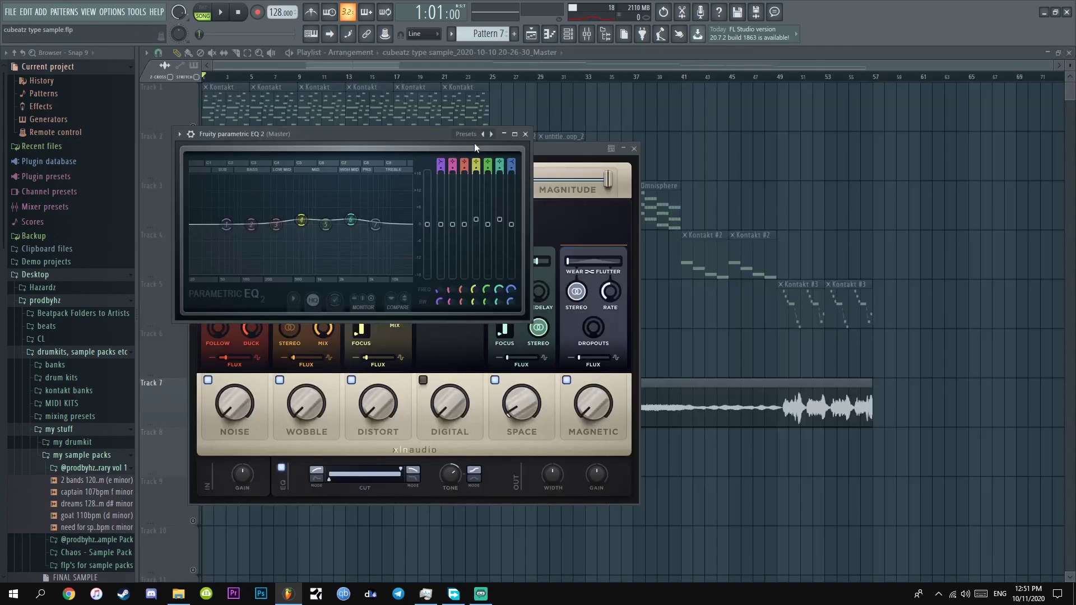
click(525, 134)
click(635, 148)
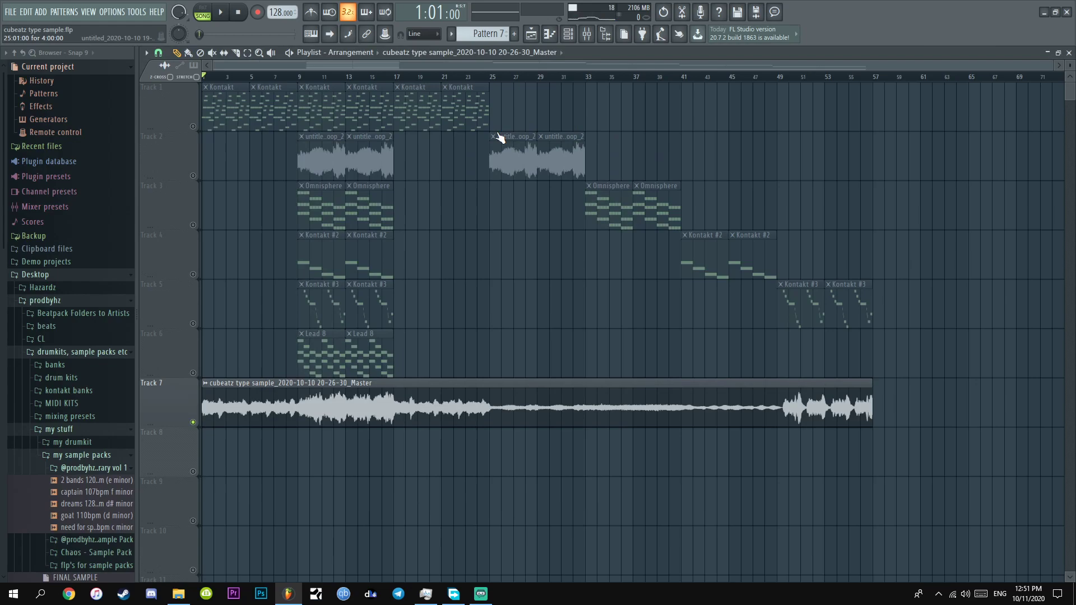
key(space)
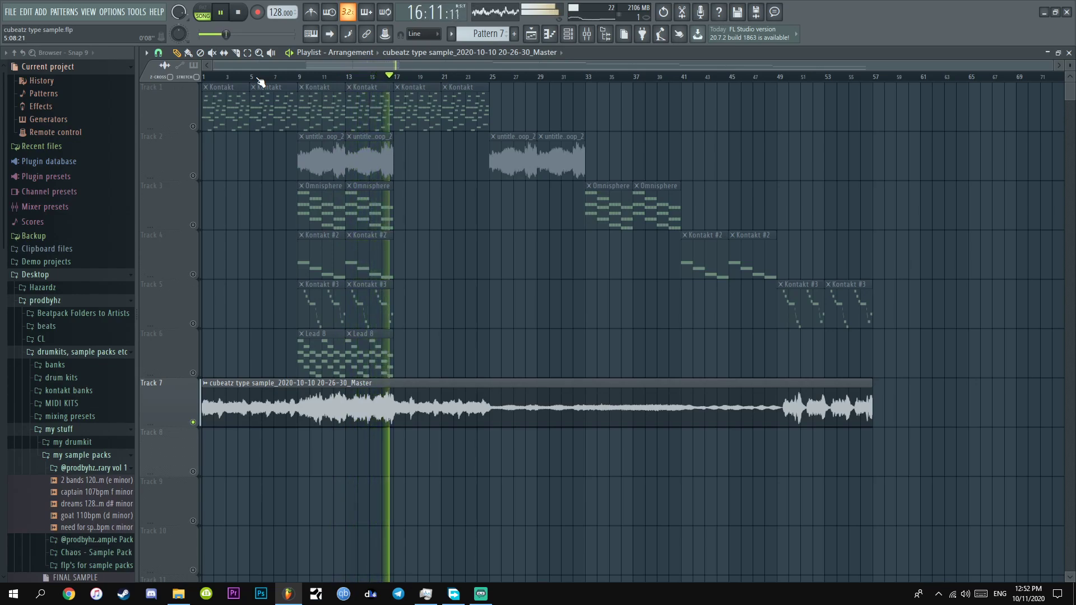
key(space)
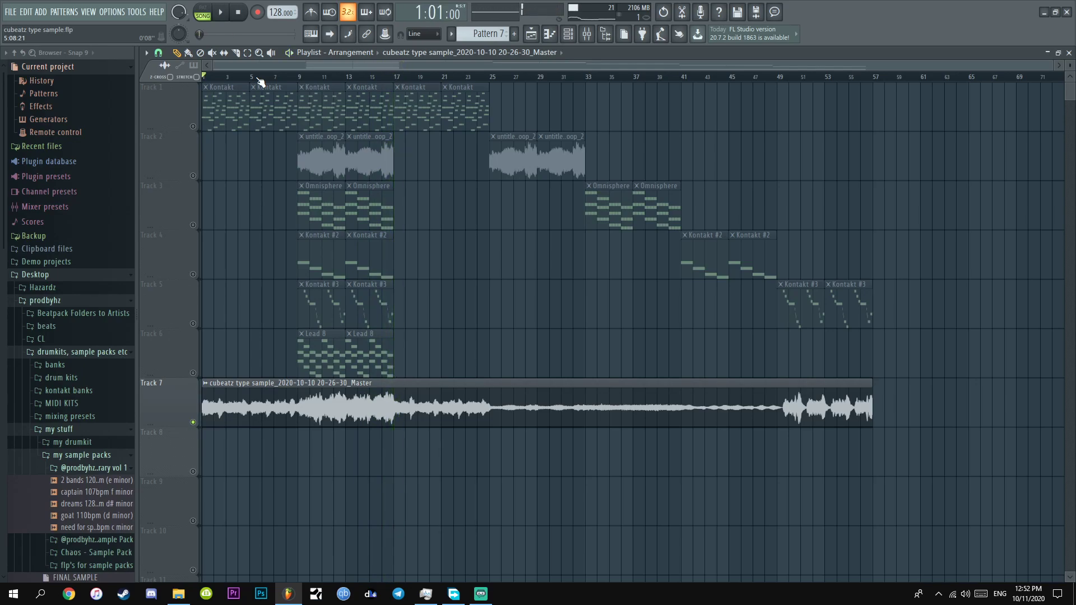